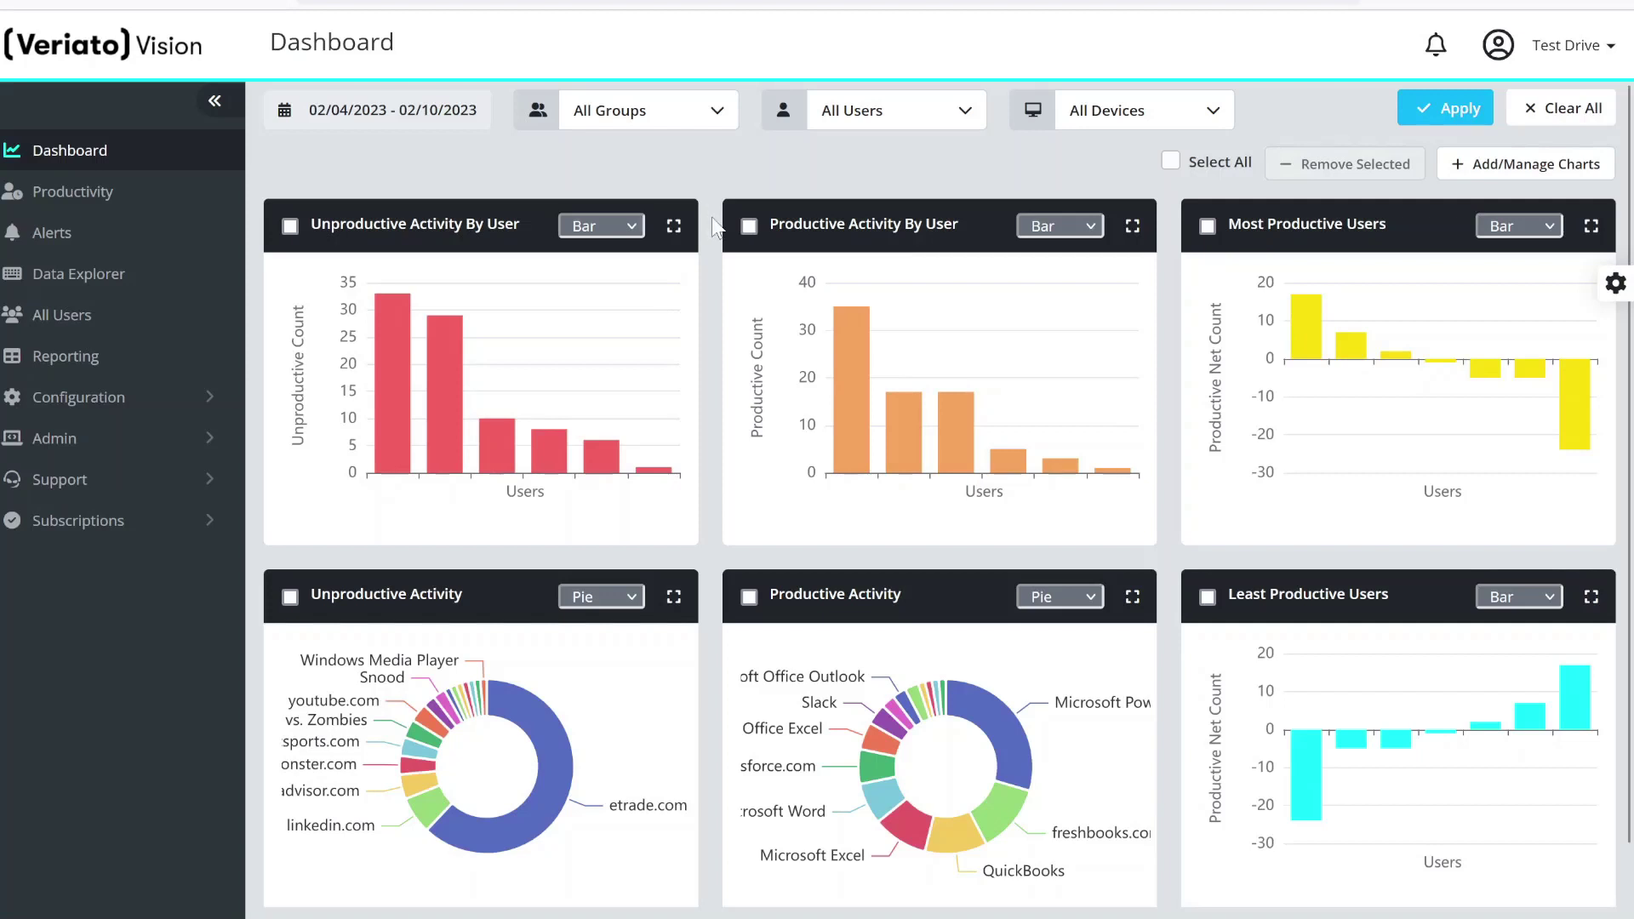
- Open the Dashboard date-range picker showing Last 7 Days (02/04/2023–02/10/2023)
mouse_move(899, 747)
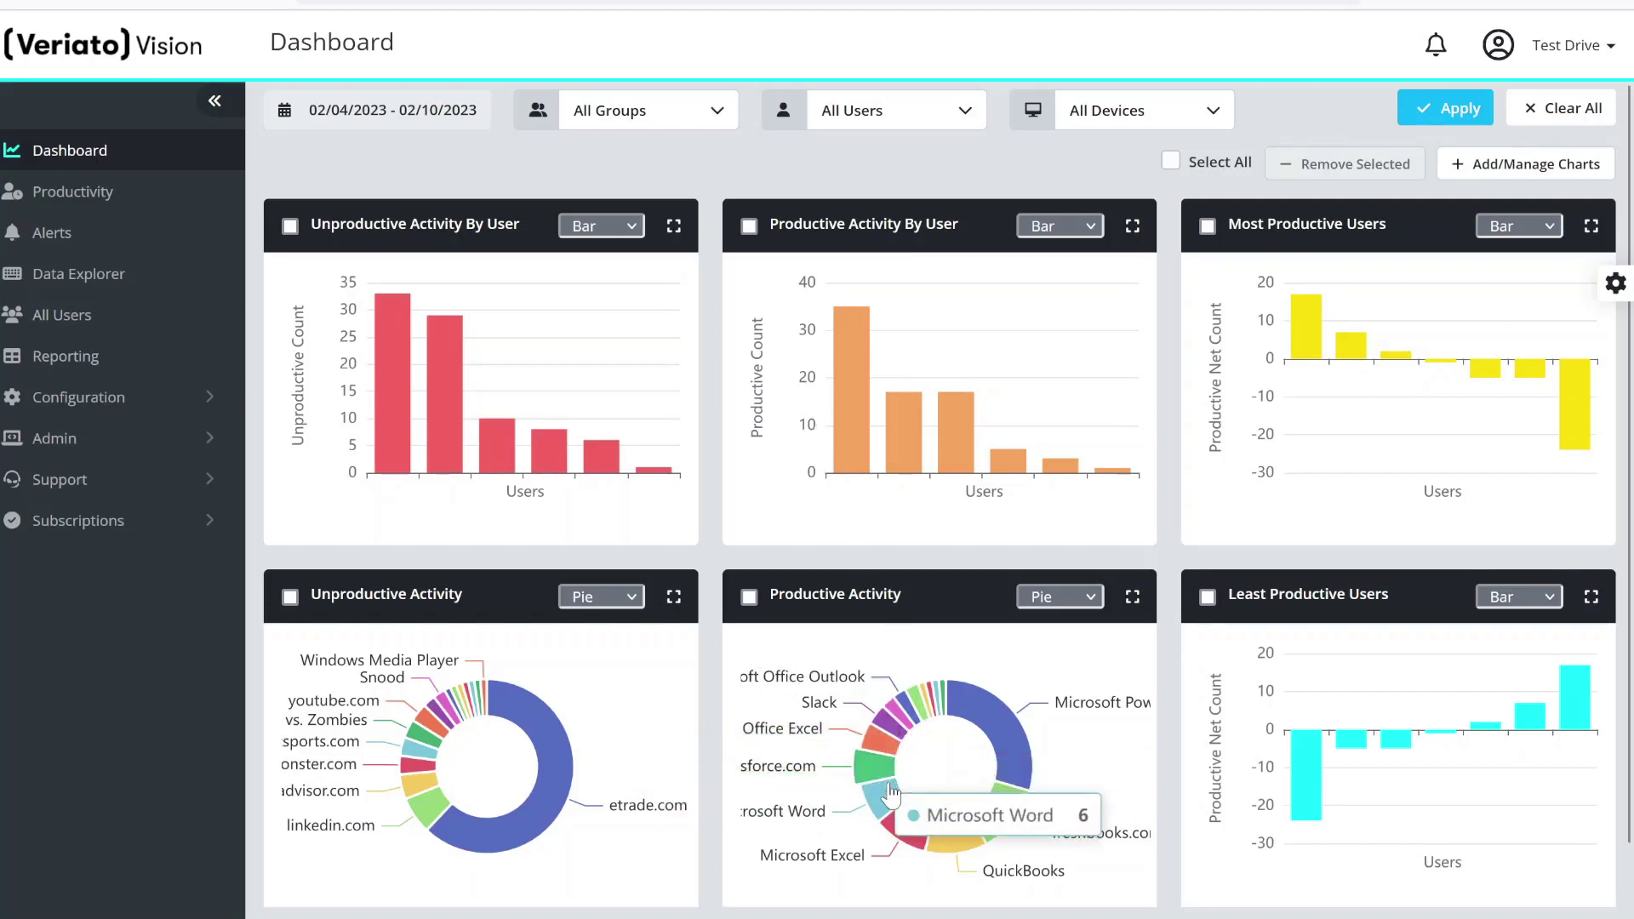
mouse_move(1005, 817)
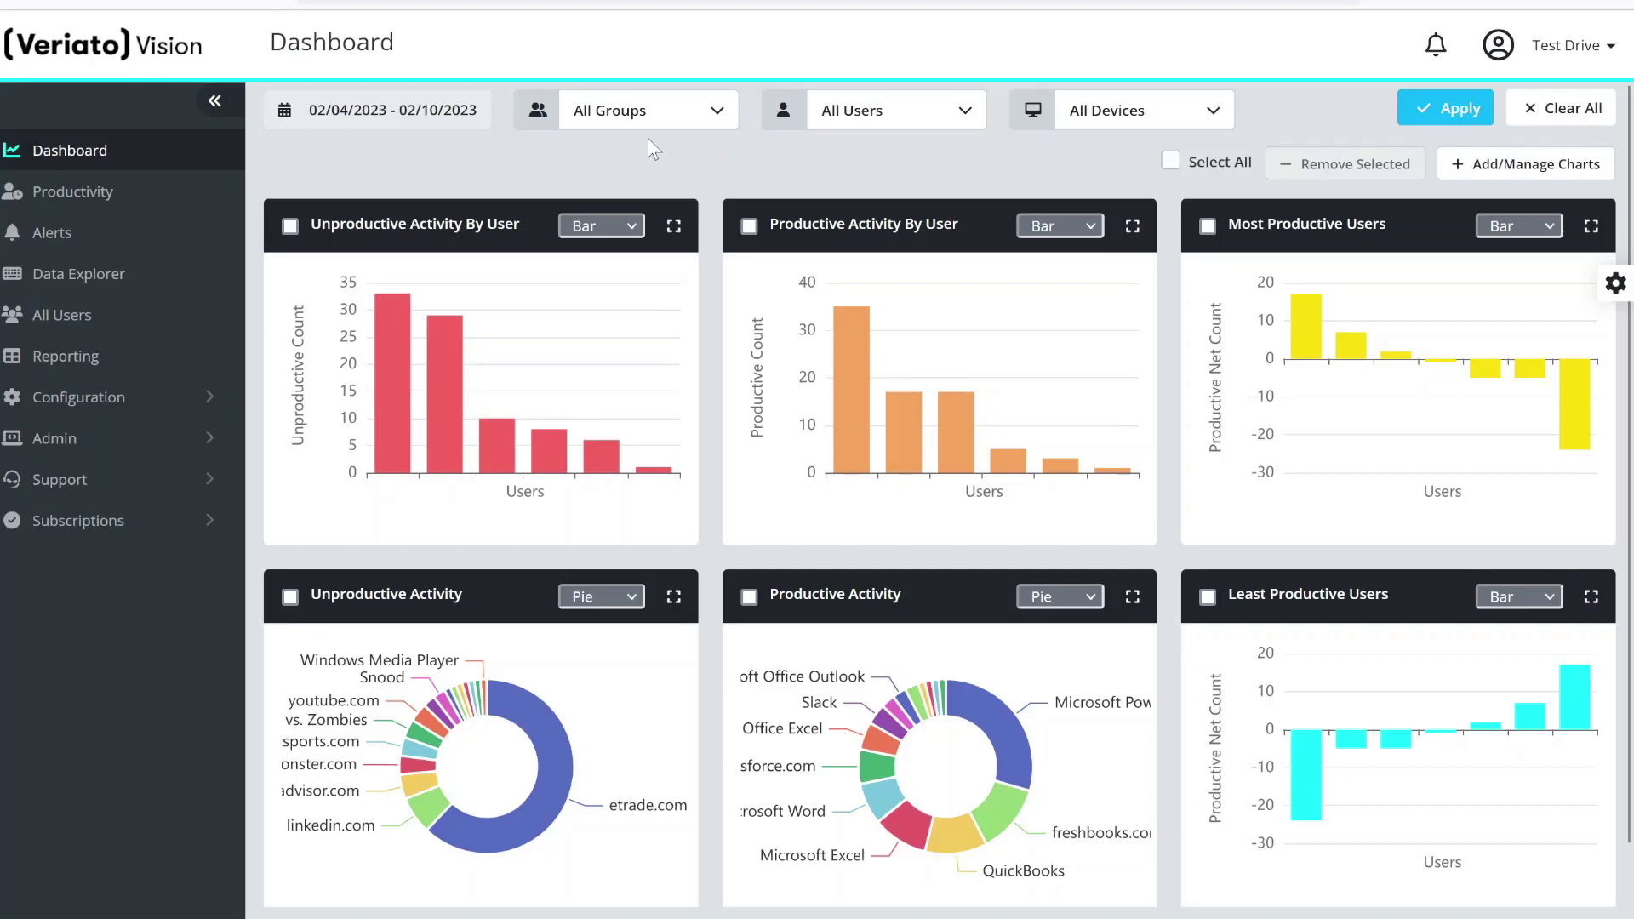
left_click(408, 129)
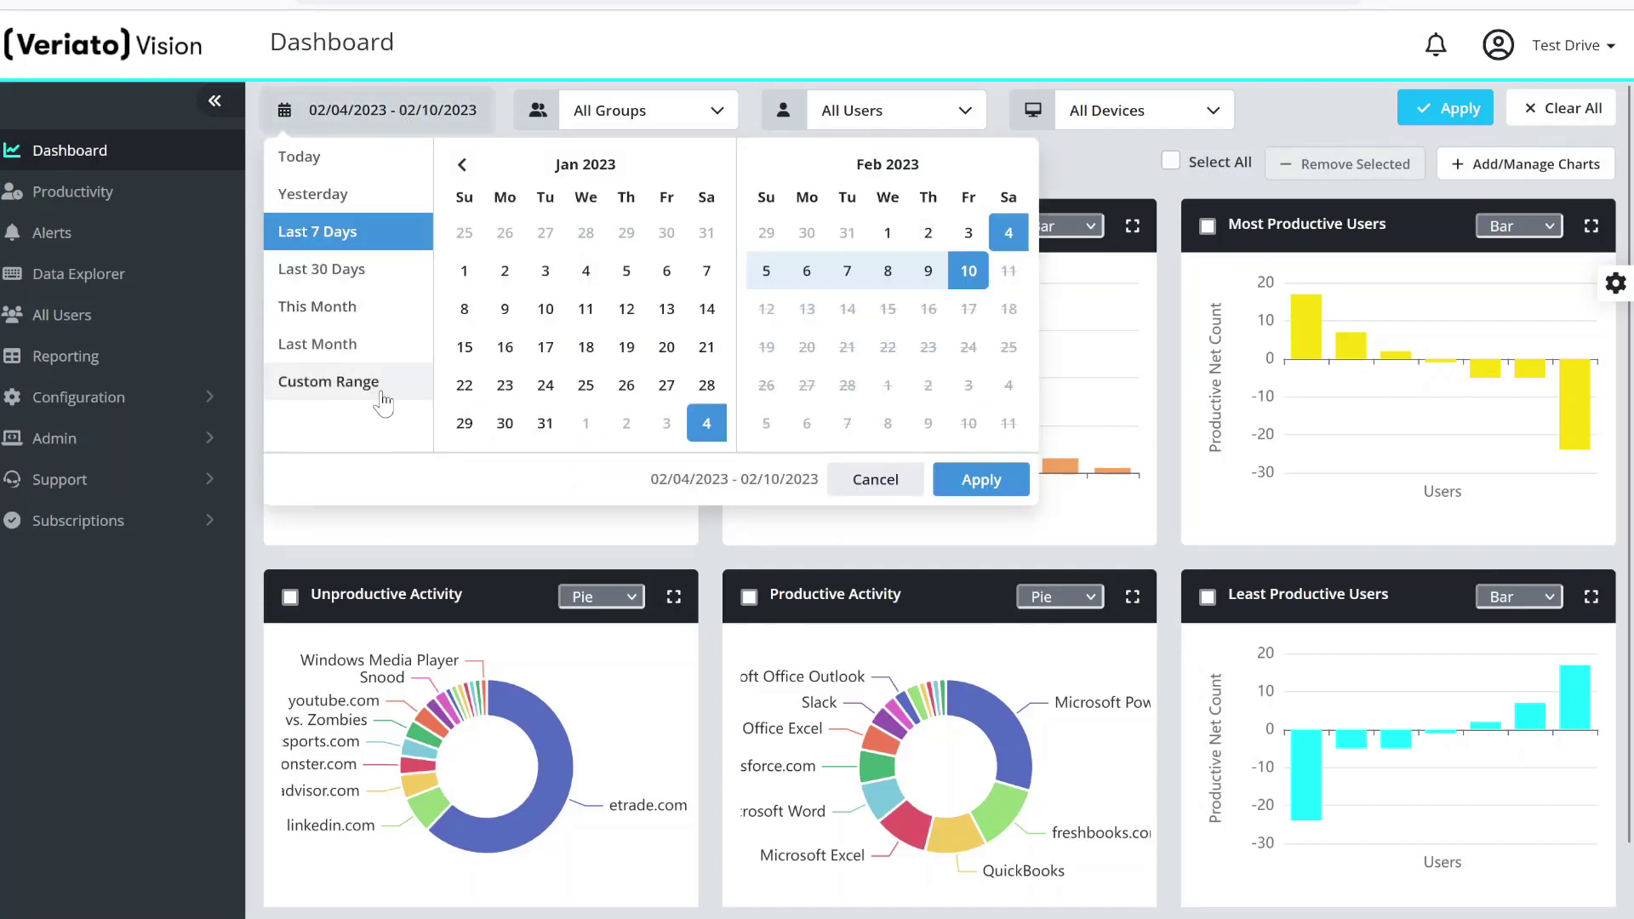
- Switch to the Productivity page, then view and close one user's Daily Productivity chart
left_click(124, 194)
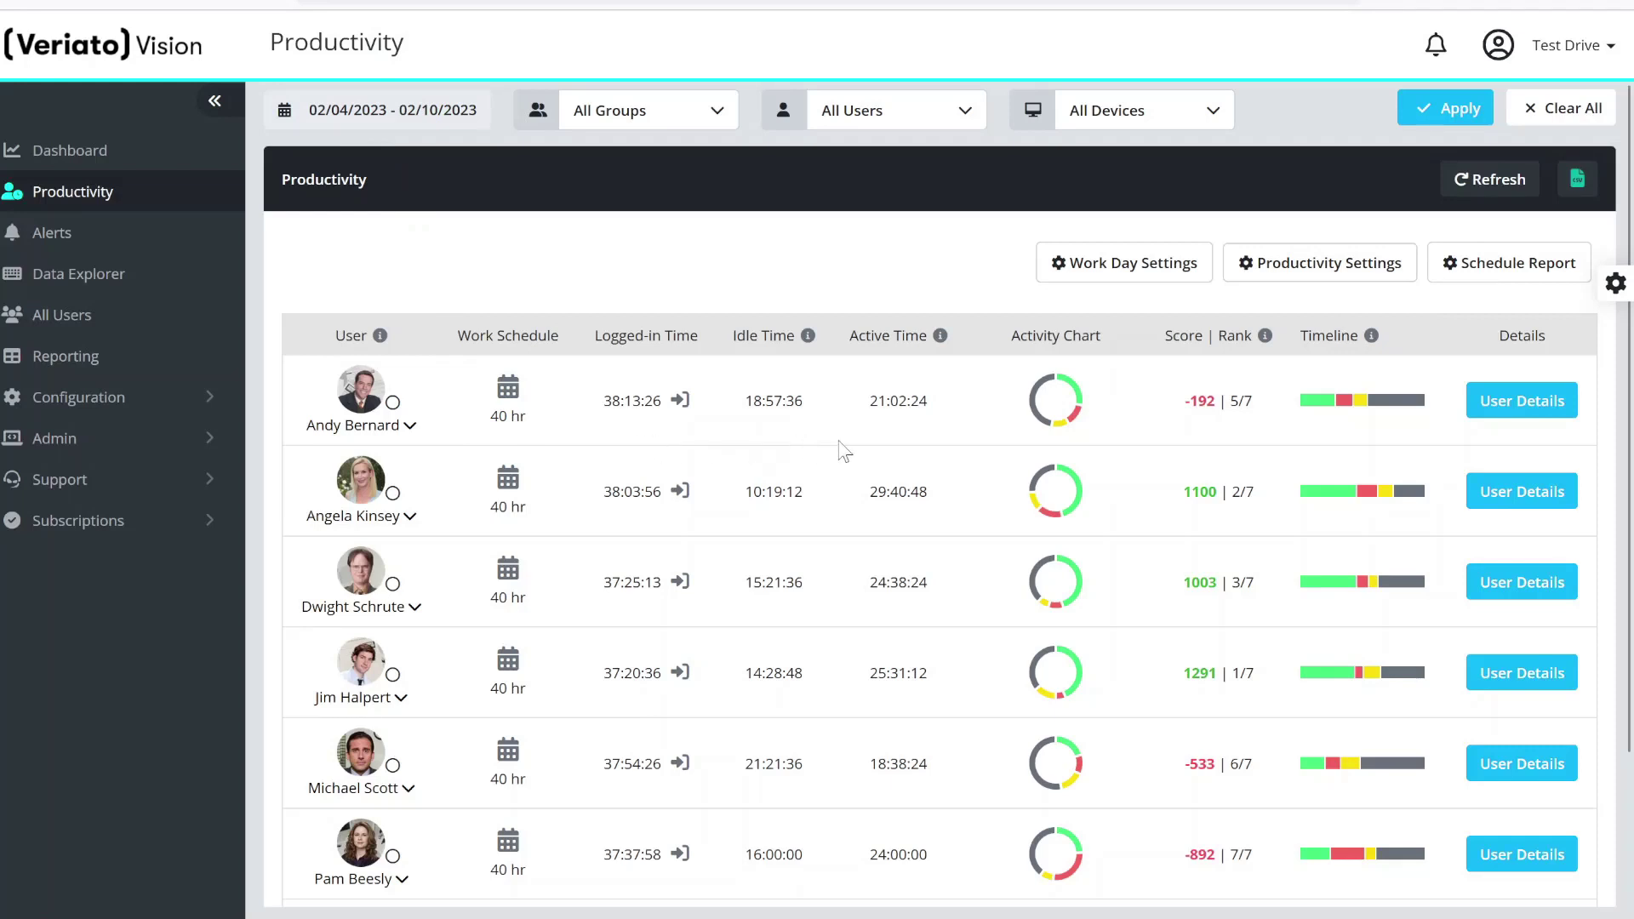
left_click(1055, 412)
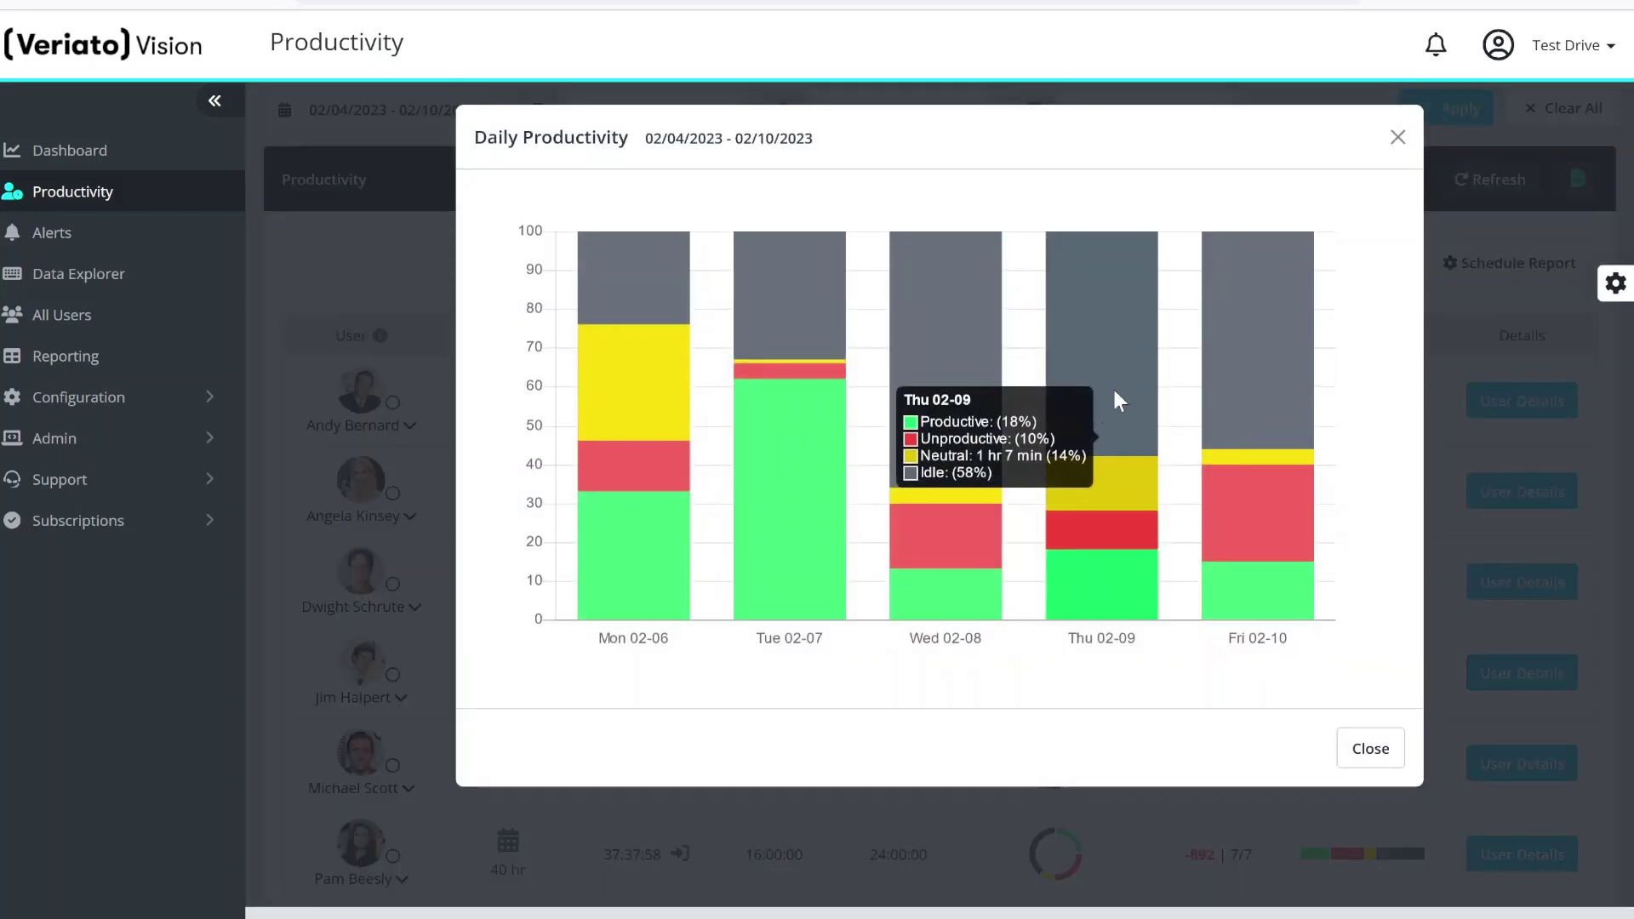
mouse_move(1241, 400)
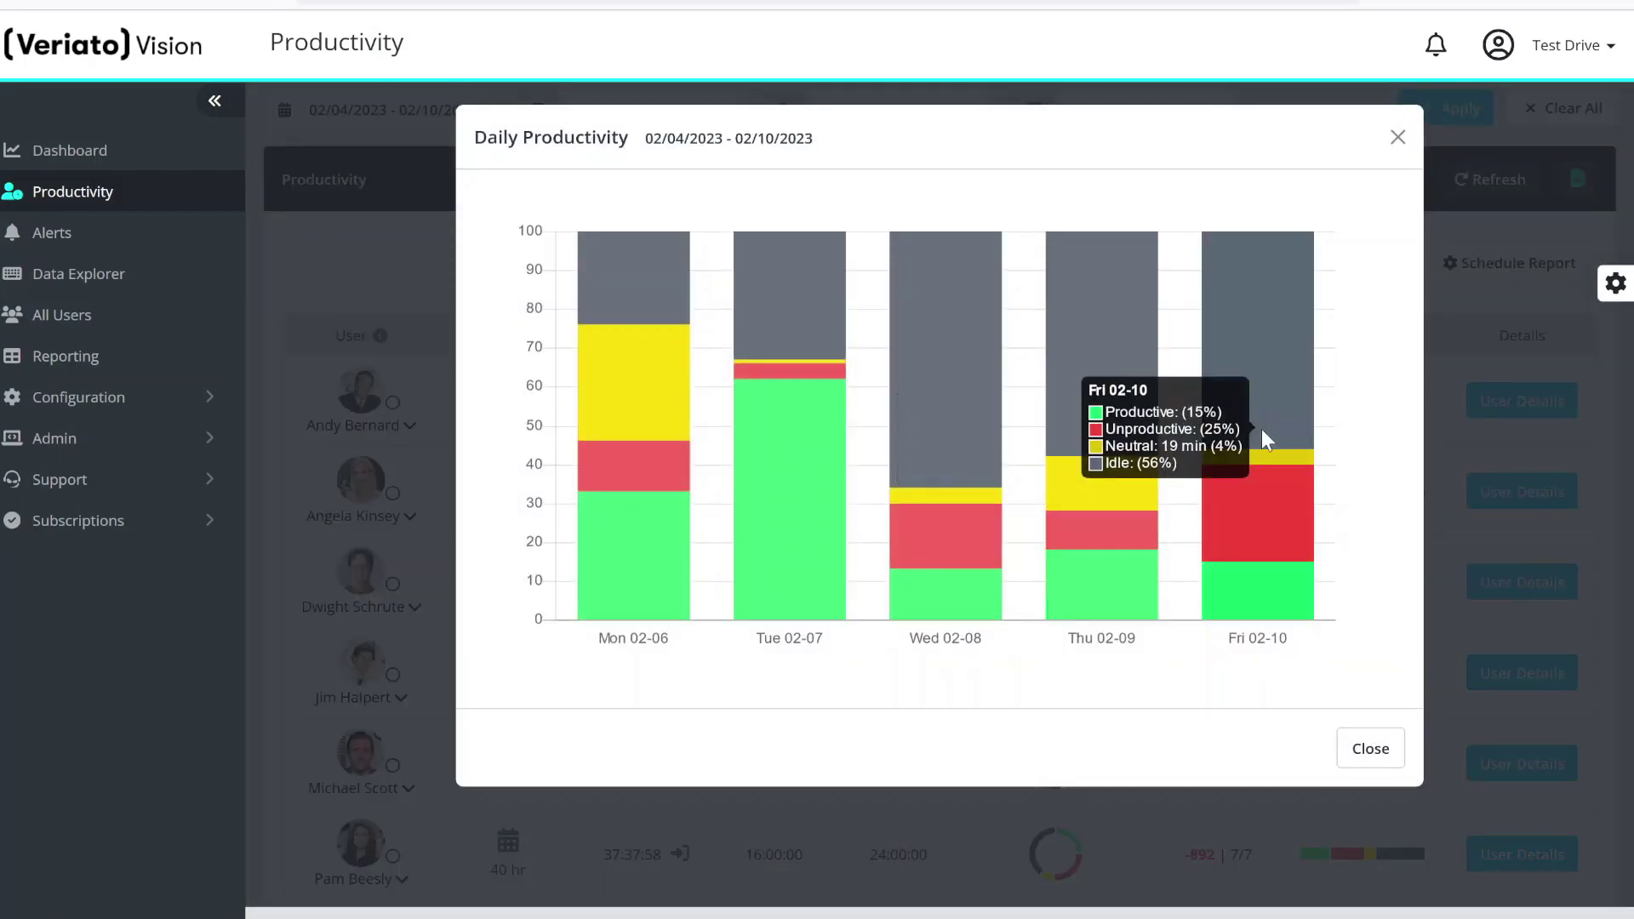
left_click(1371, 749)
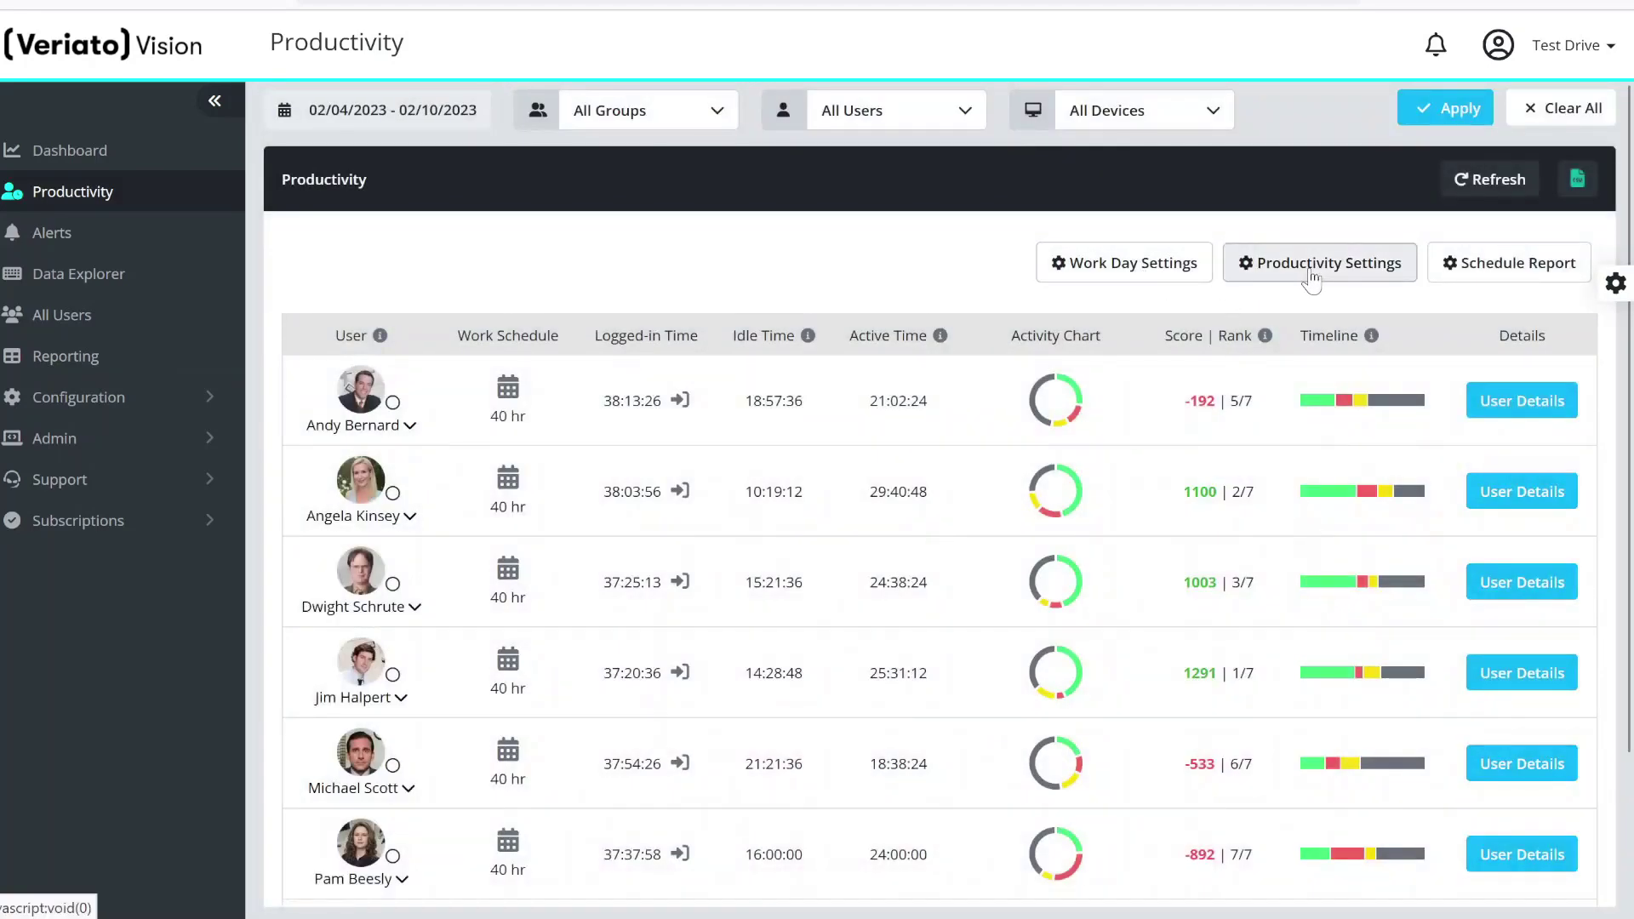
- Give Sales Team flexible start/end times: 8 working hours within 8:00 AM–8:00 PM
left_click(1125, 263)
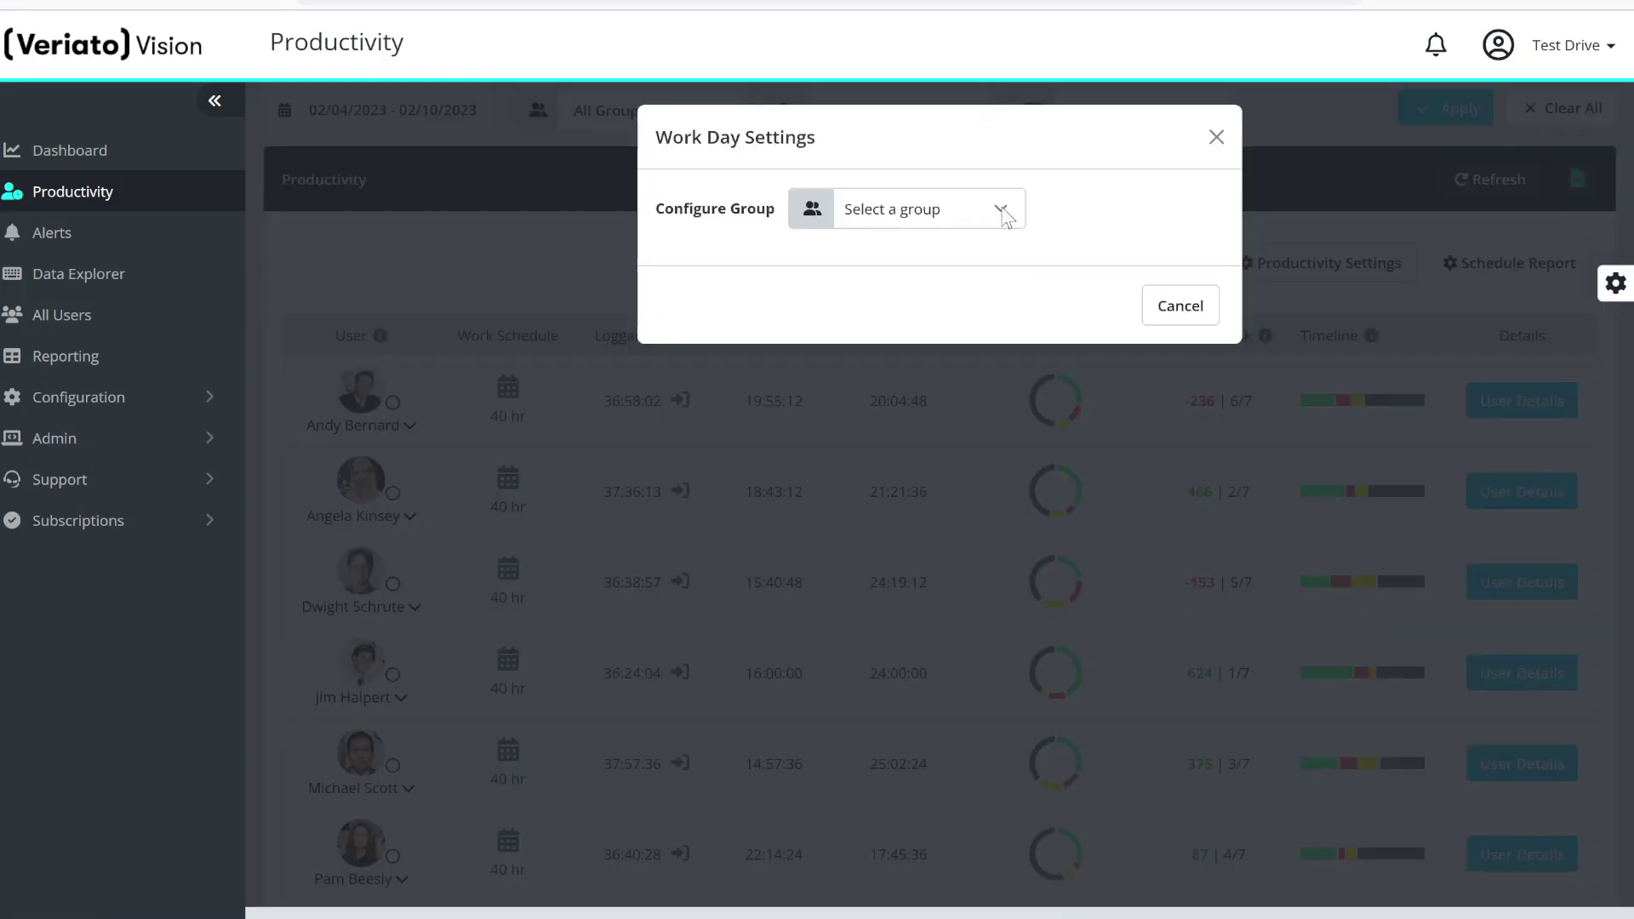
left_click(1005, 217)
left_click(940, 529)
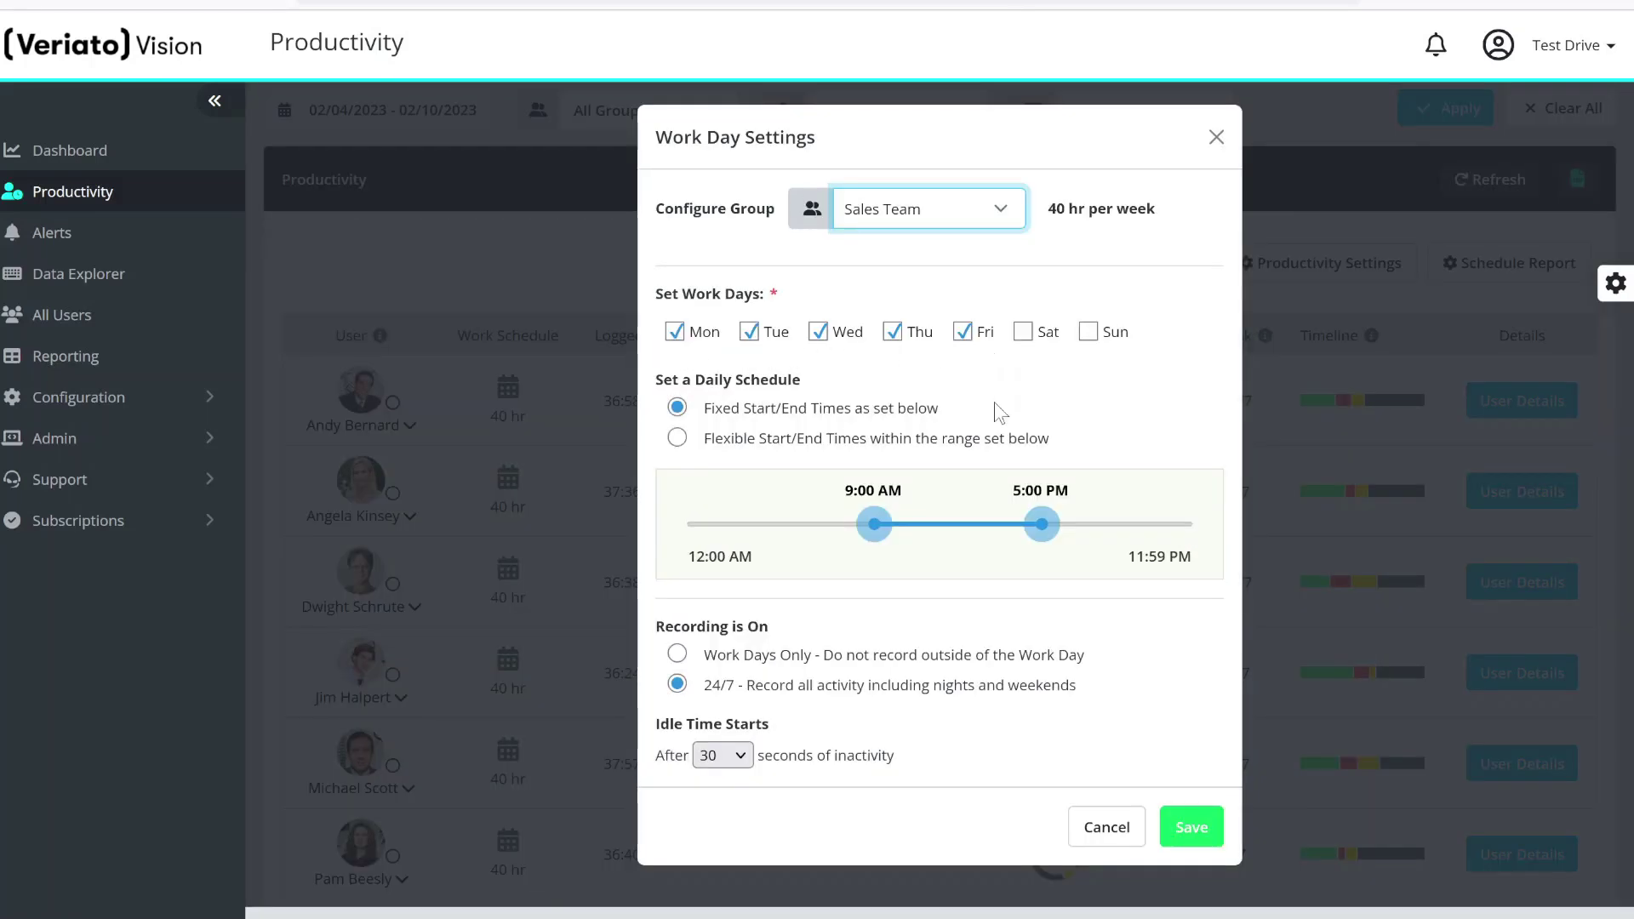
left_click(992, 438)
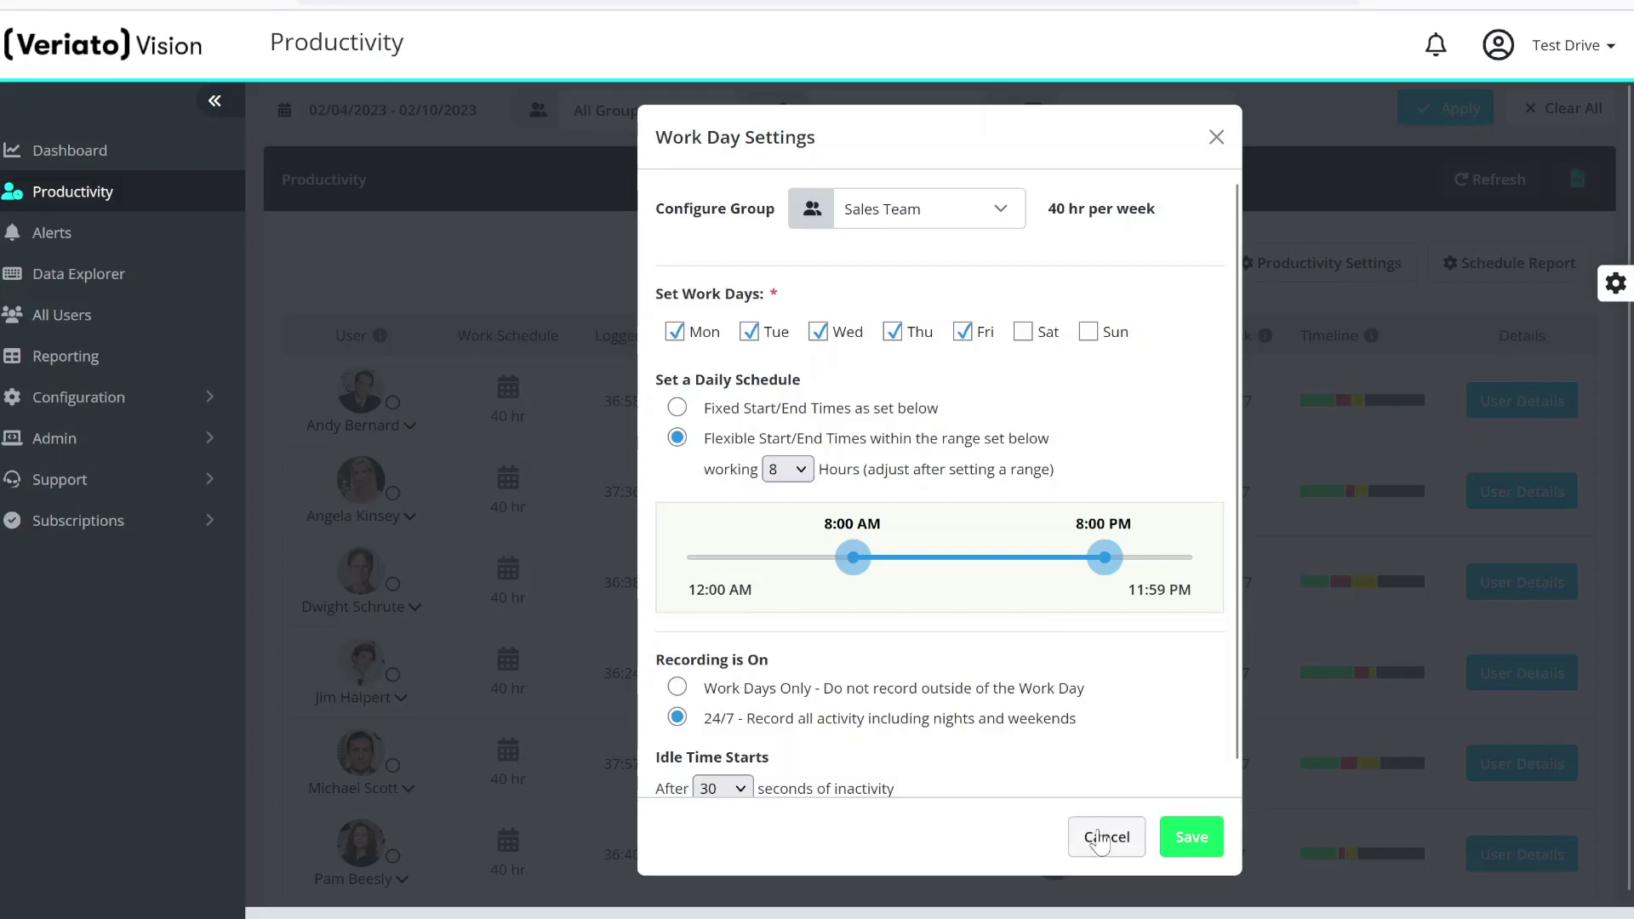
- Discard the Work Day Settings changes and open Productivity Settings
left_click(1107, 836)
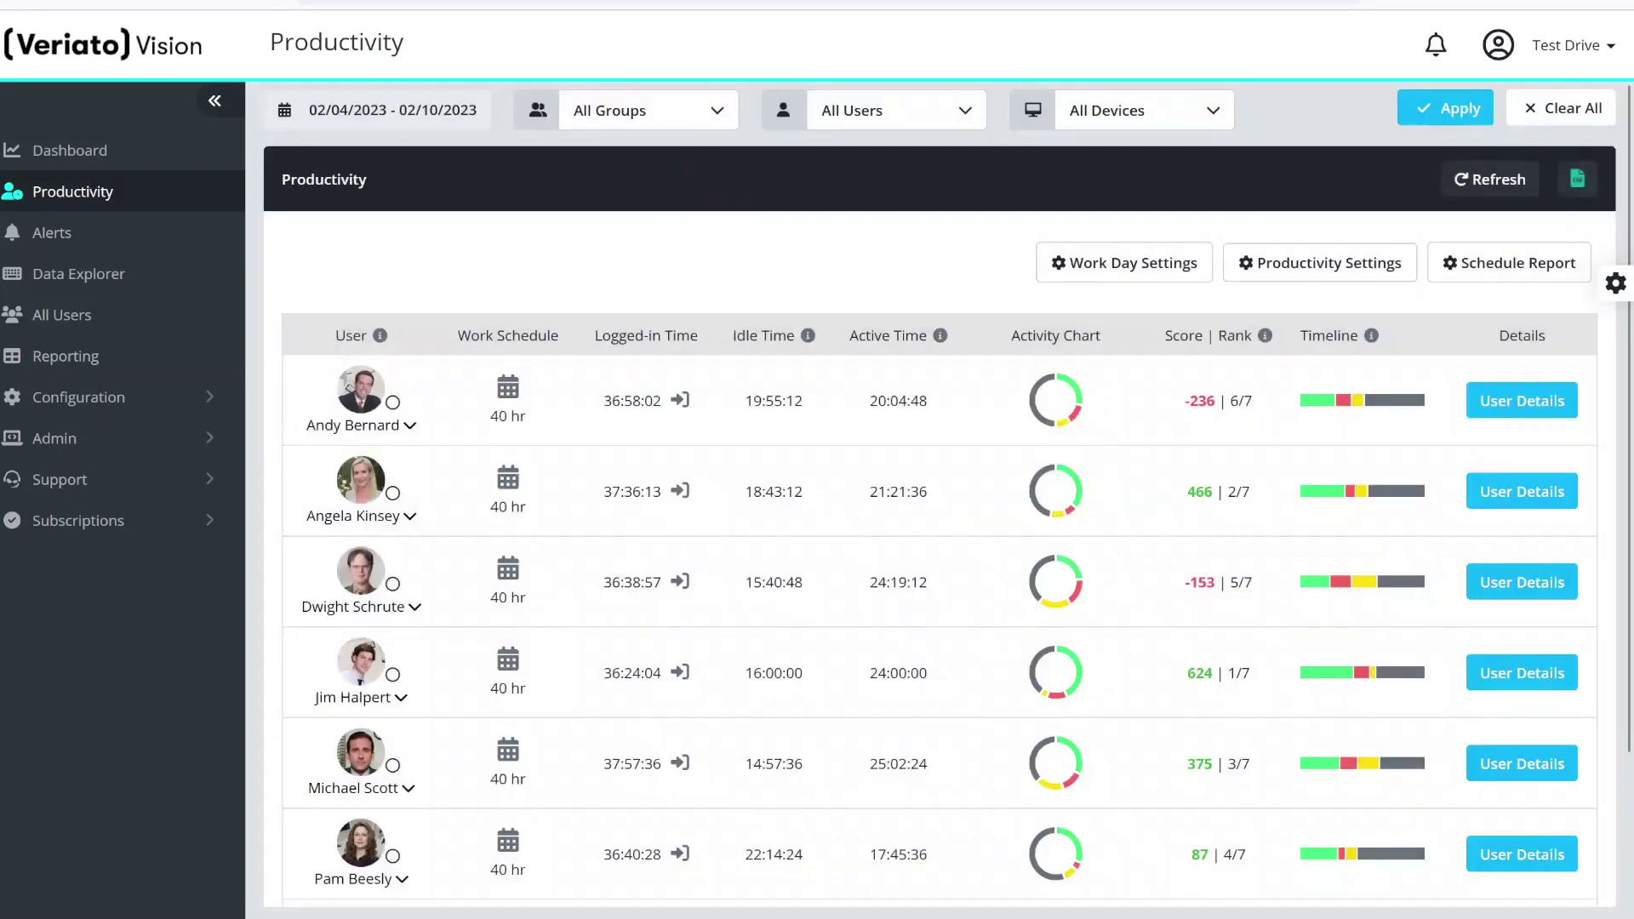
left_click(1319, 263)
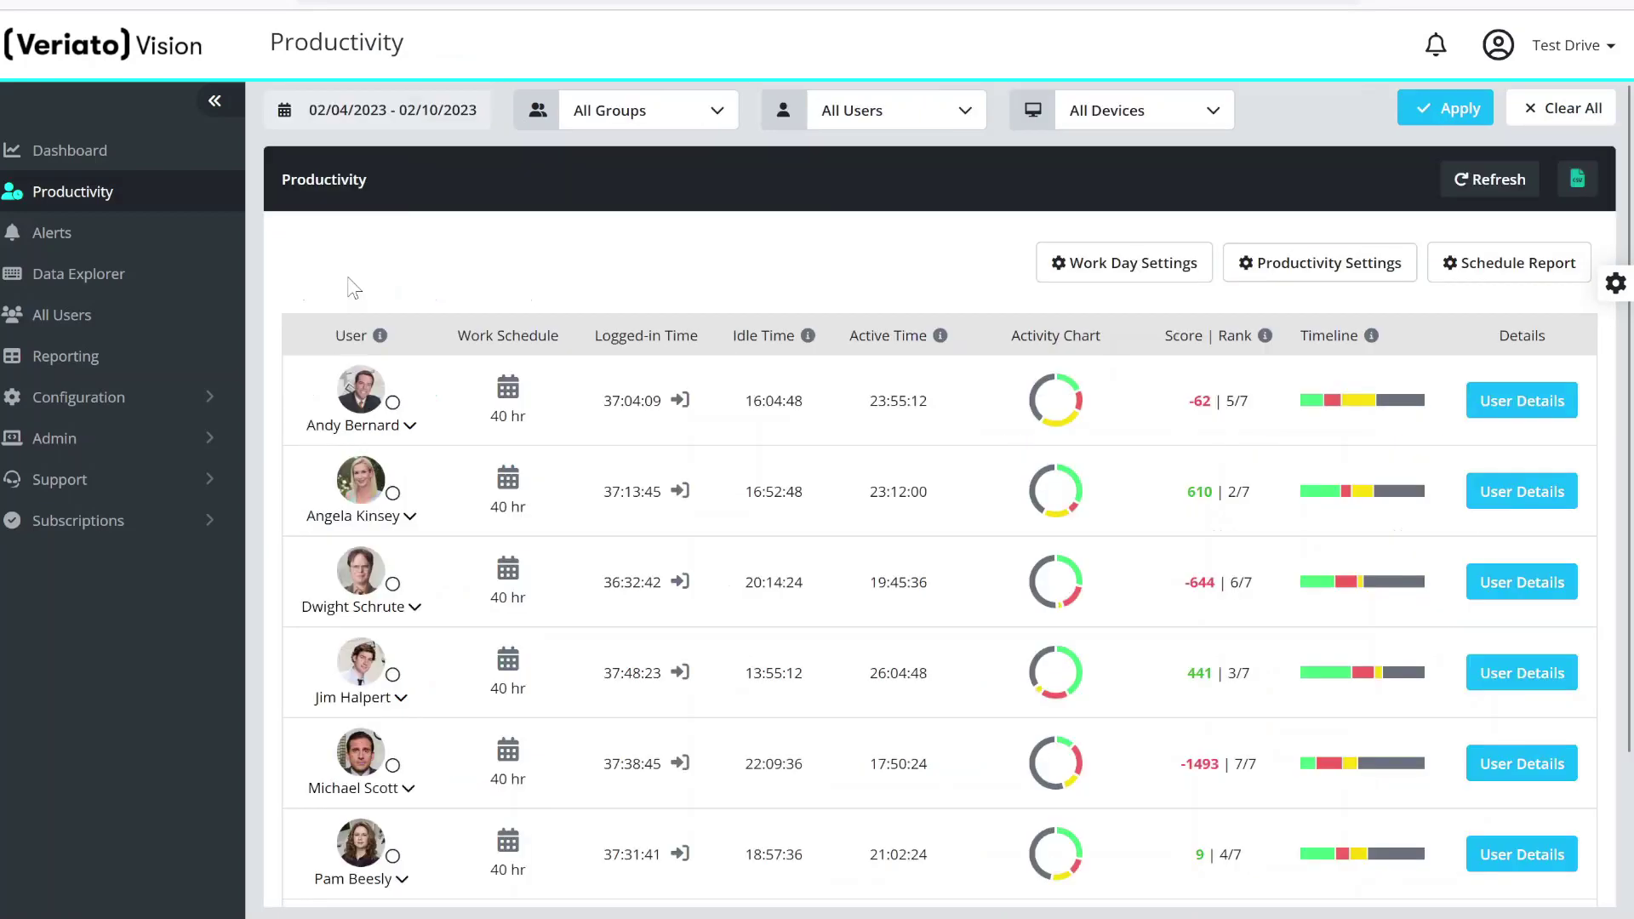
- Expand the first user's per-day breakdown, then view and close the 02/08/2023 activity chart
left_click(386, 429)
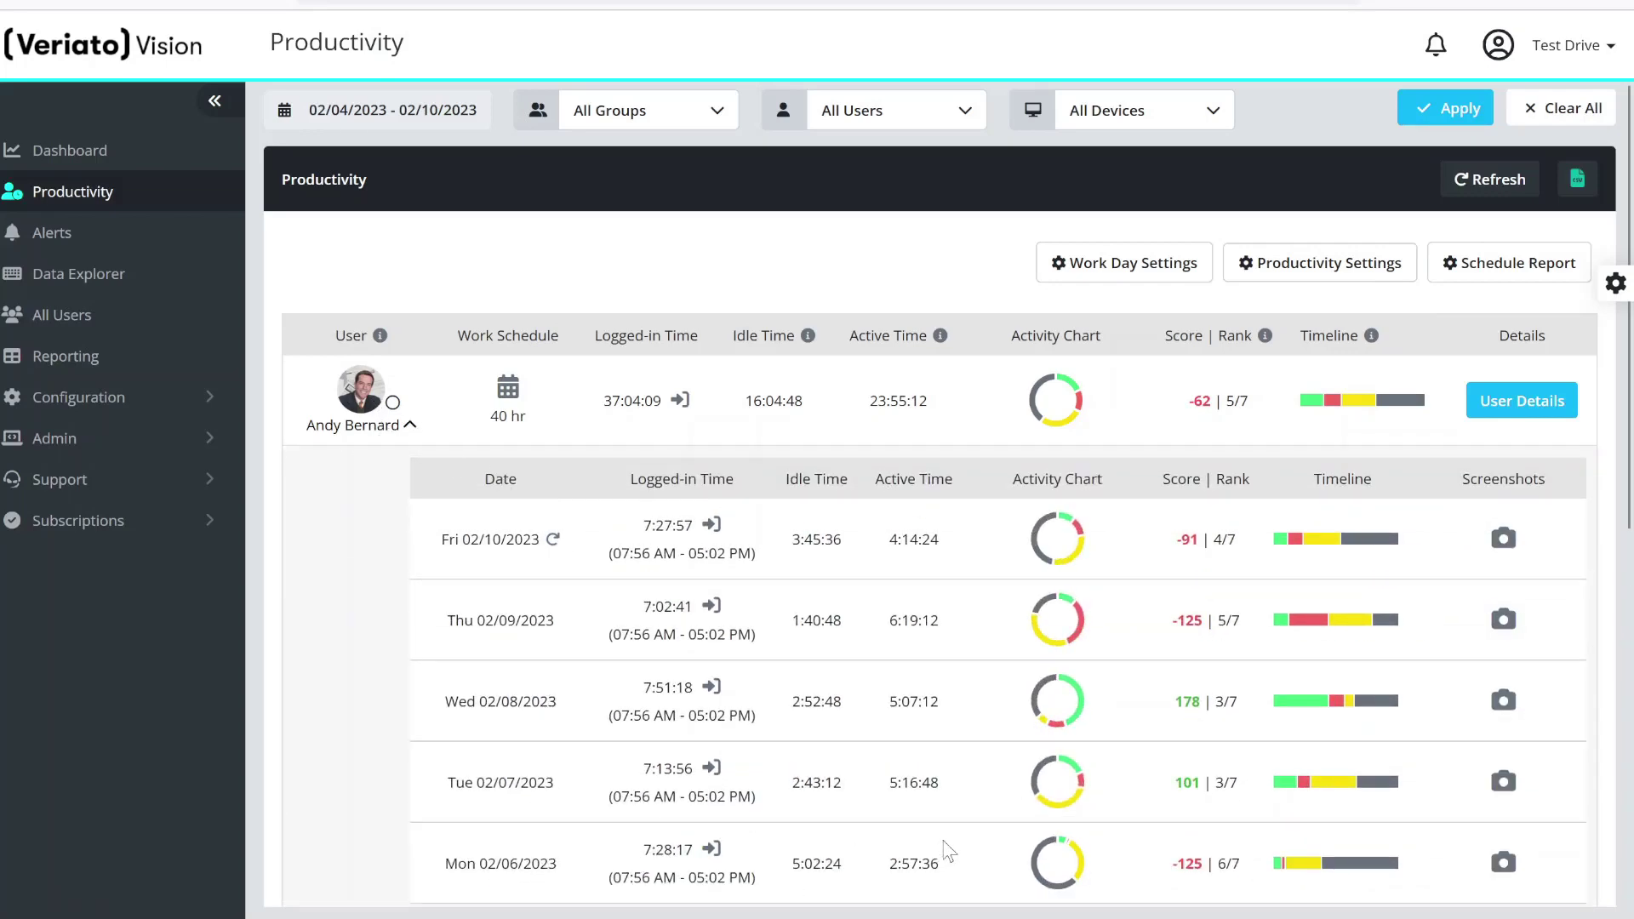
left_click(1060, 720)
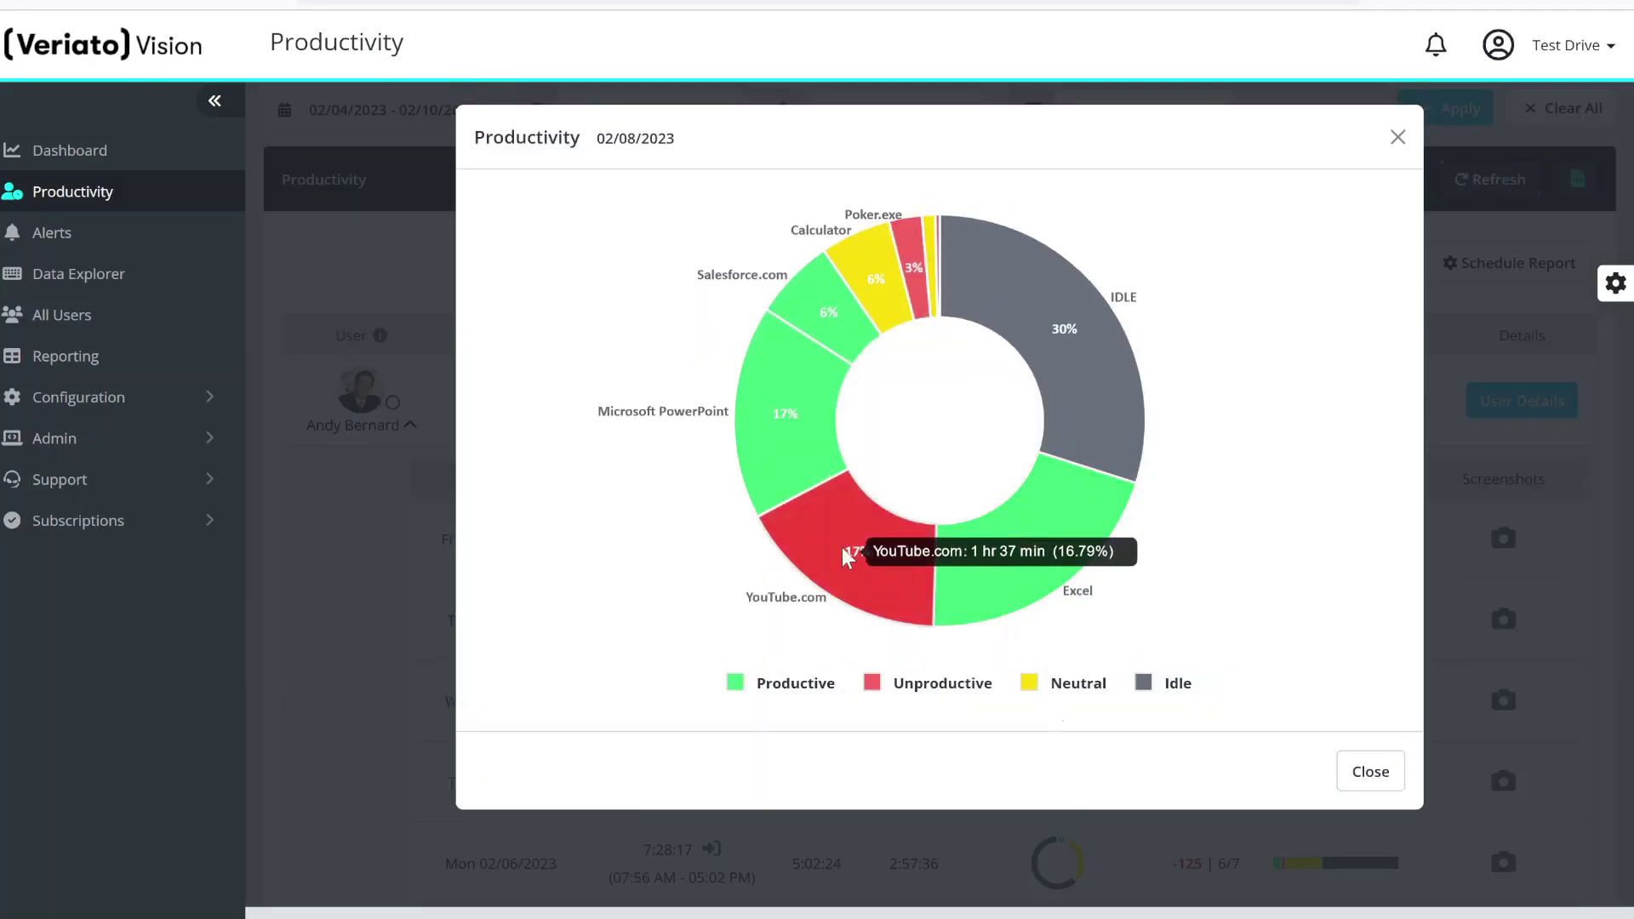
left_click(1366, 773)
- Review the 02/09/2023 activity timeline and its Calendar view, then close the window
left_click(1334, 628)
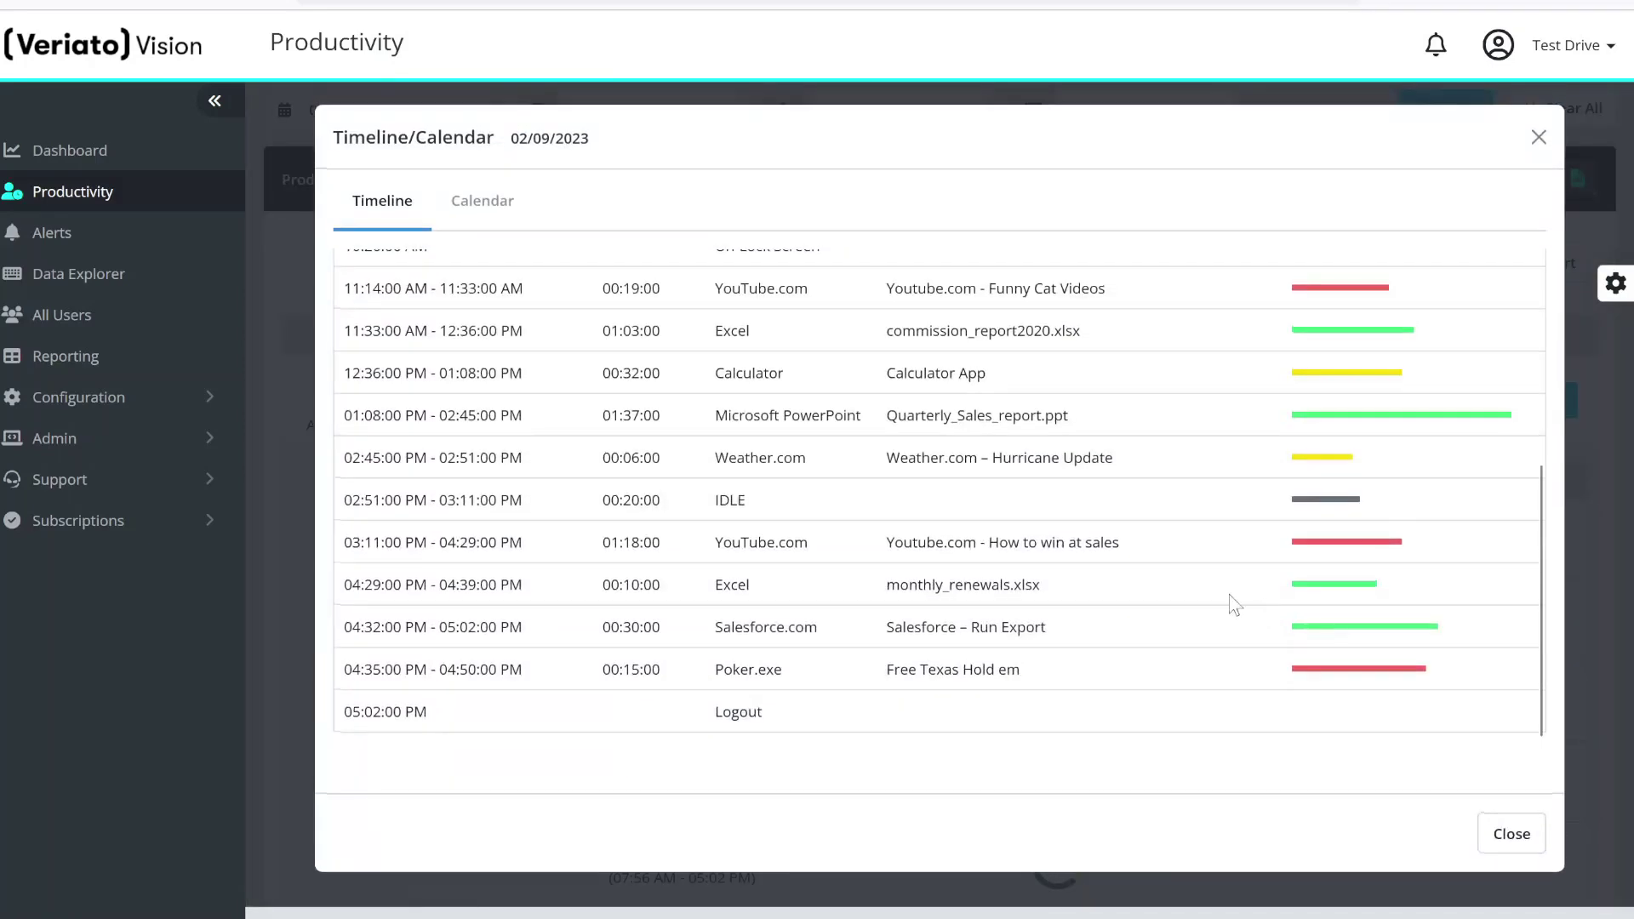
scroll(1140, 570, "up", 5)
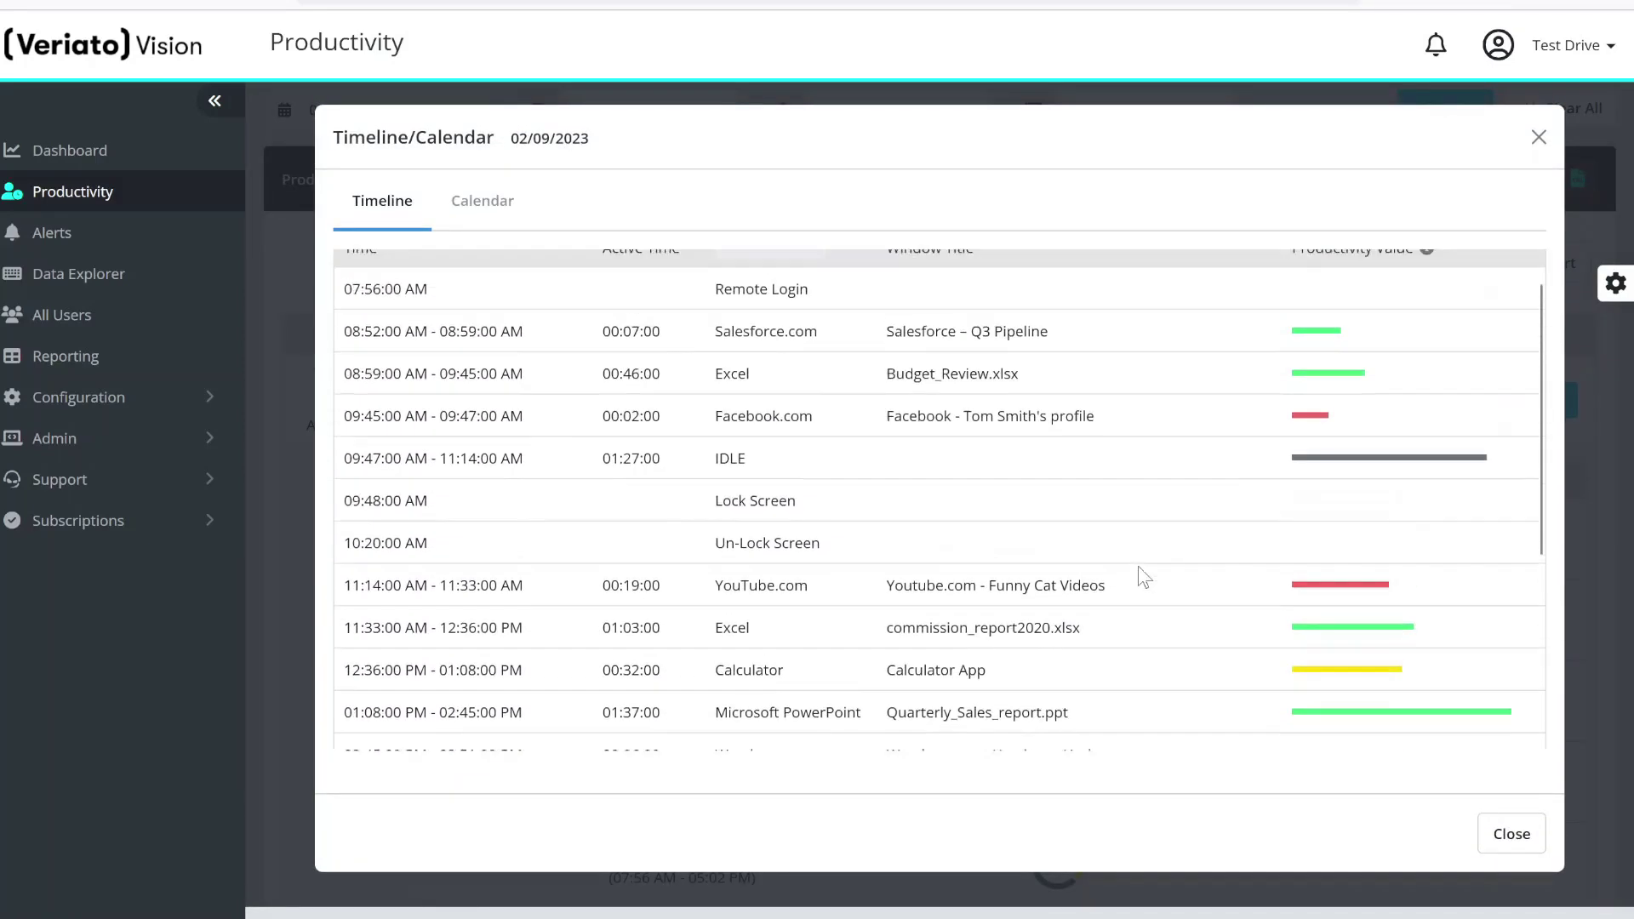
scroll(1143, 577, "down", 5)
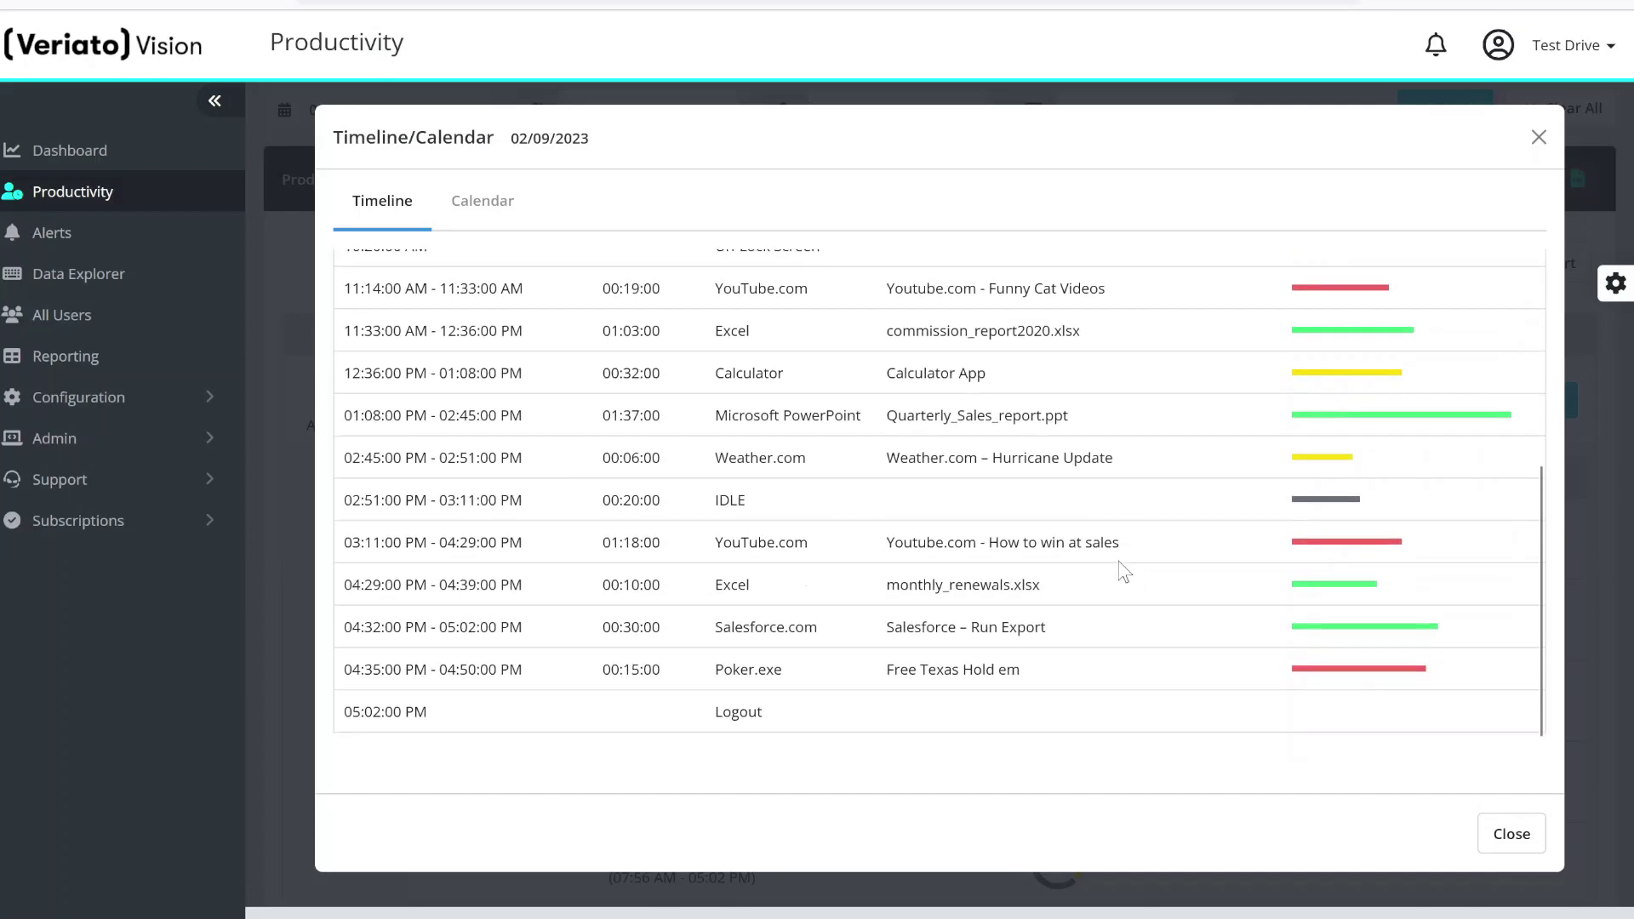
left_click(493, 212)
scroll(693, 442, "down", 4)
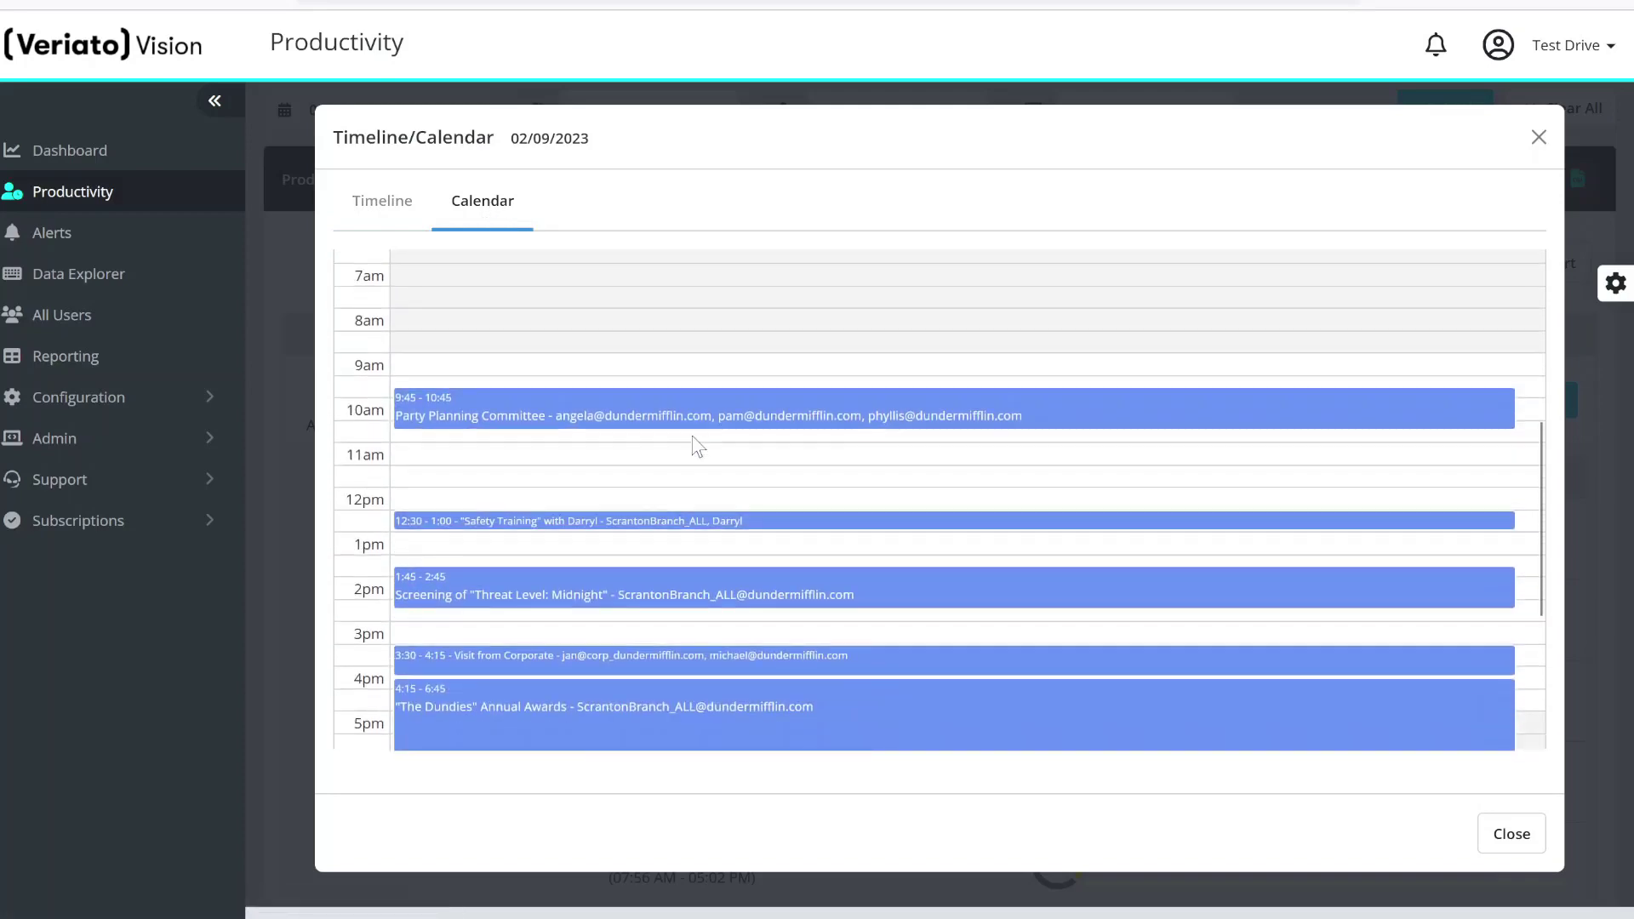
left_click(1512, 834)
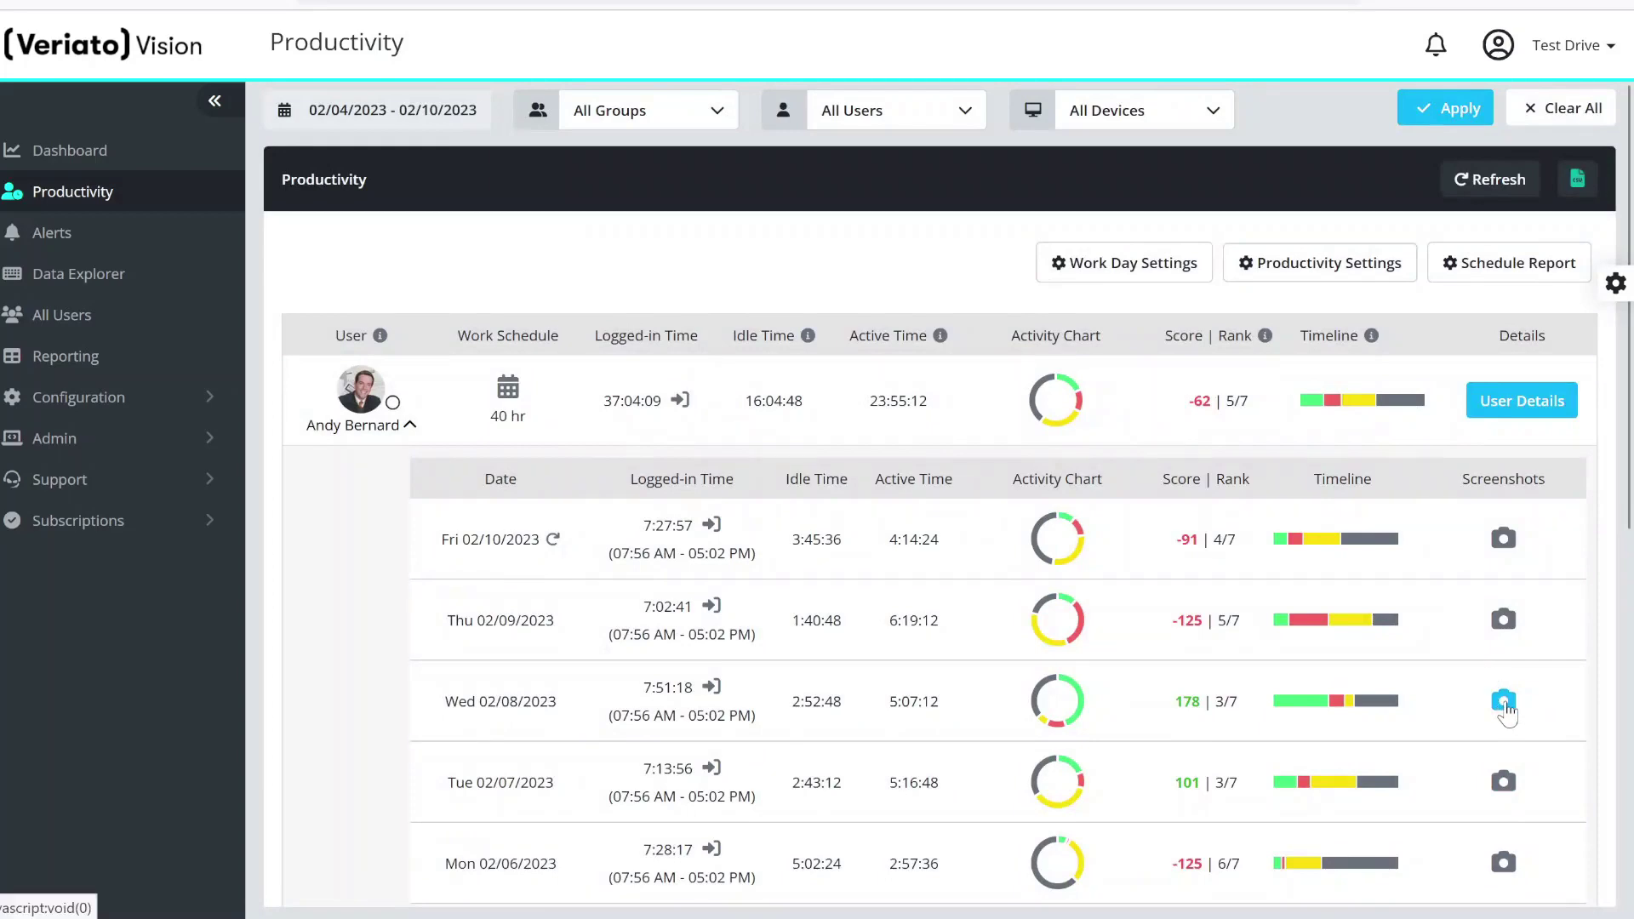
left_click(1504, 703)
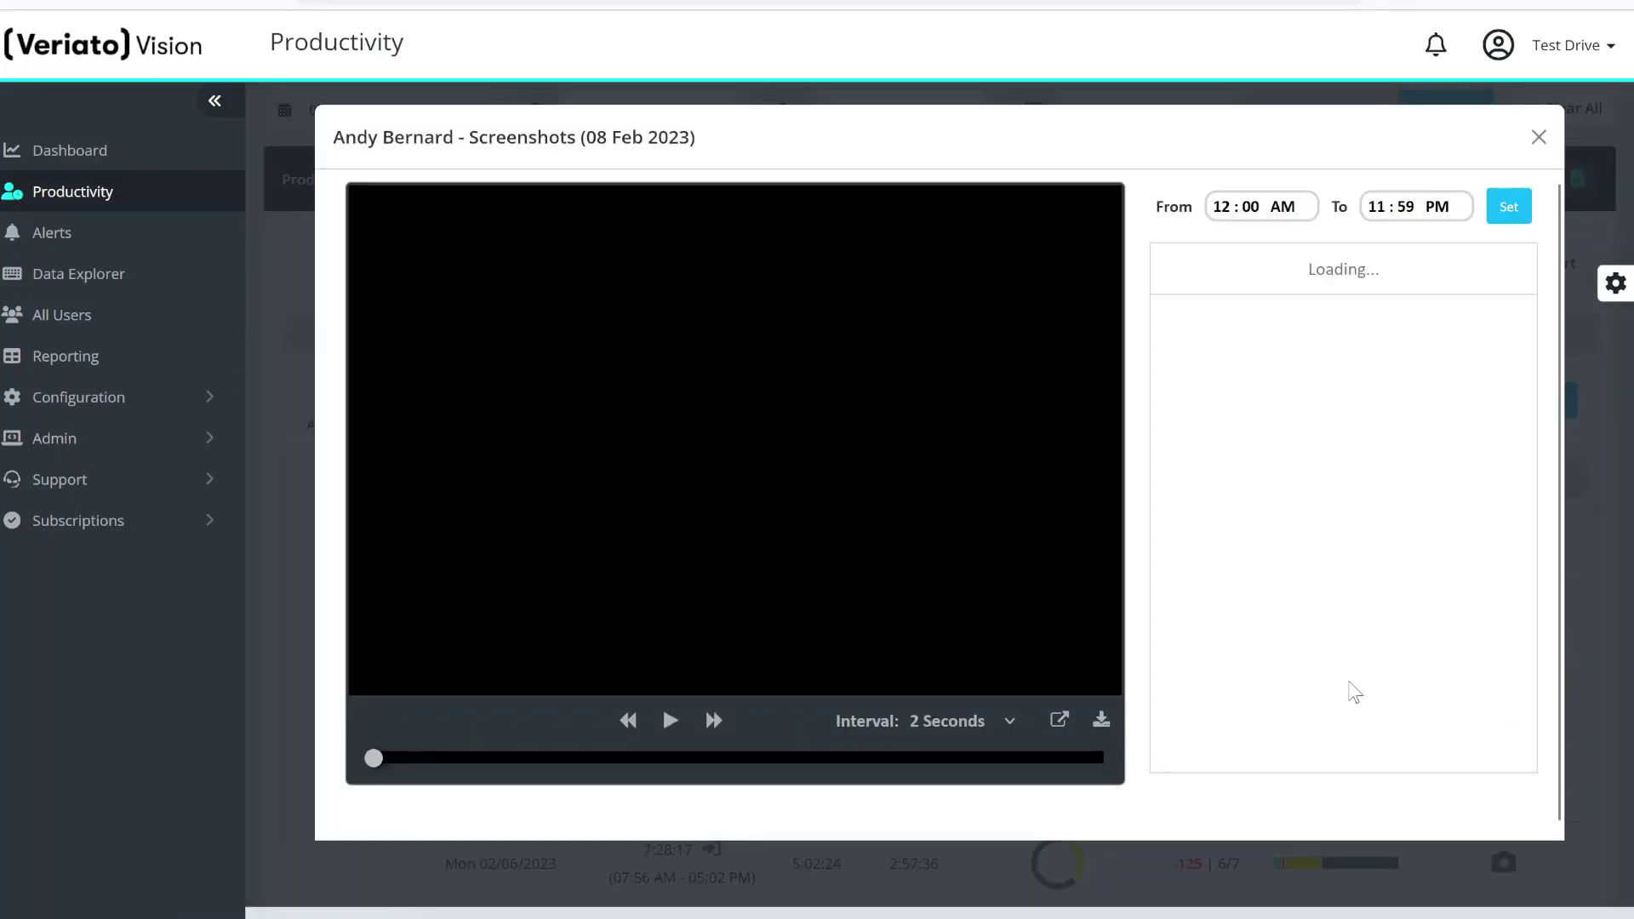
left_click(671, 721)
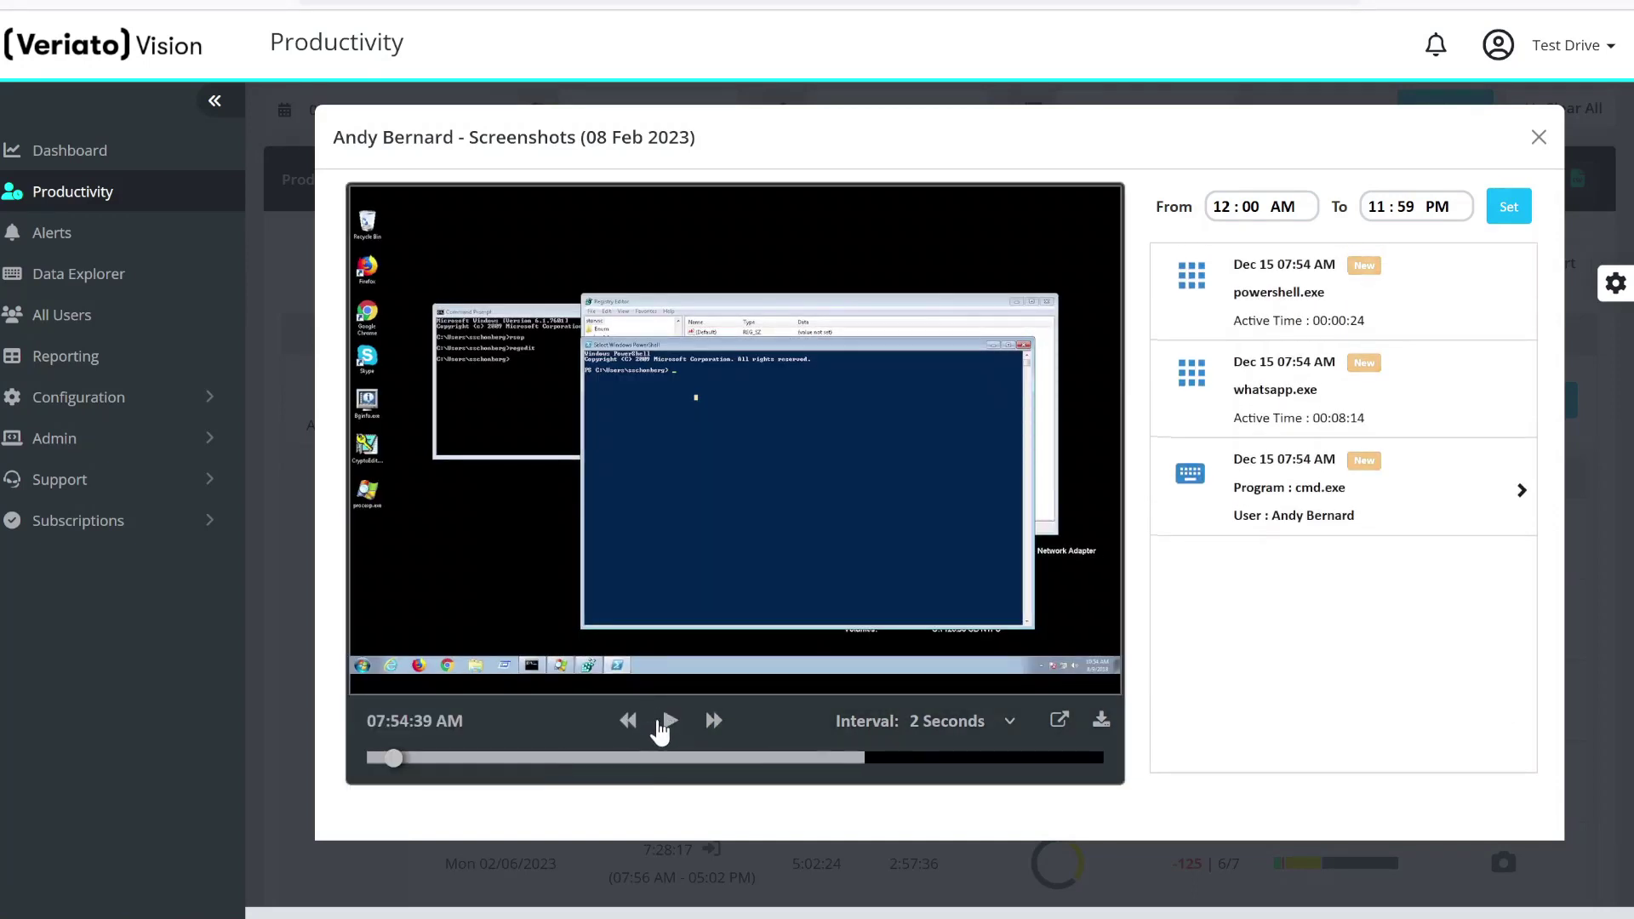
left_click(665, 728)
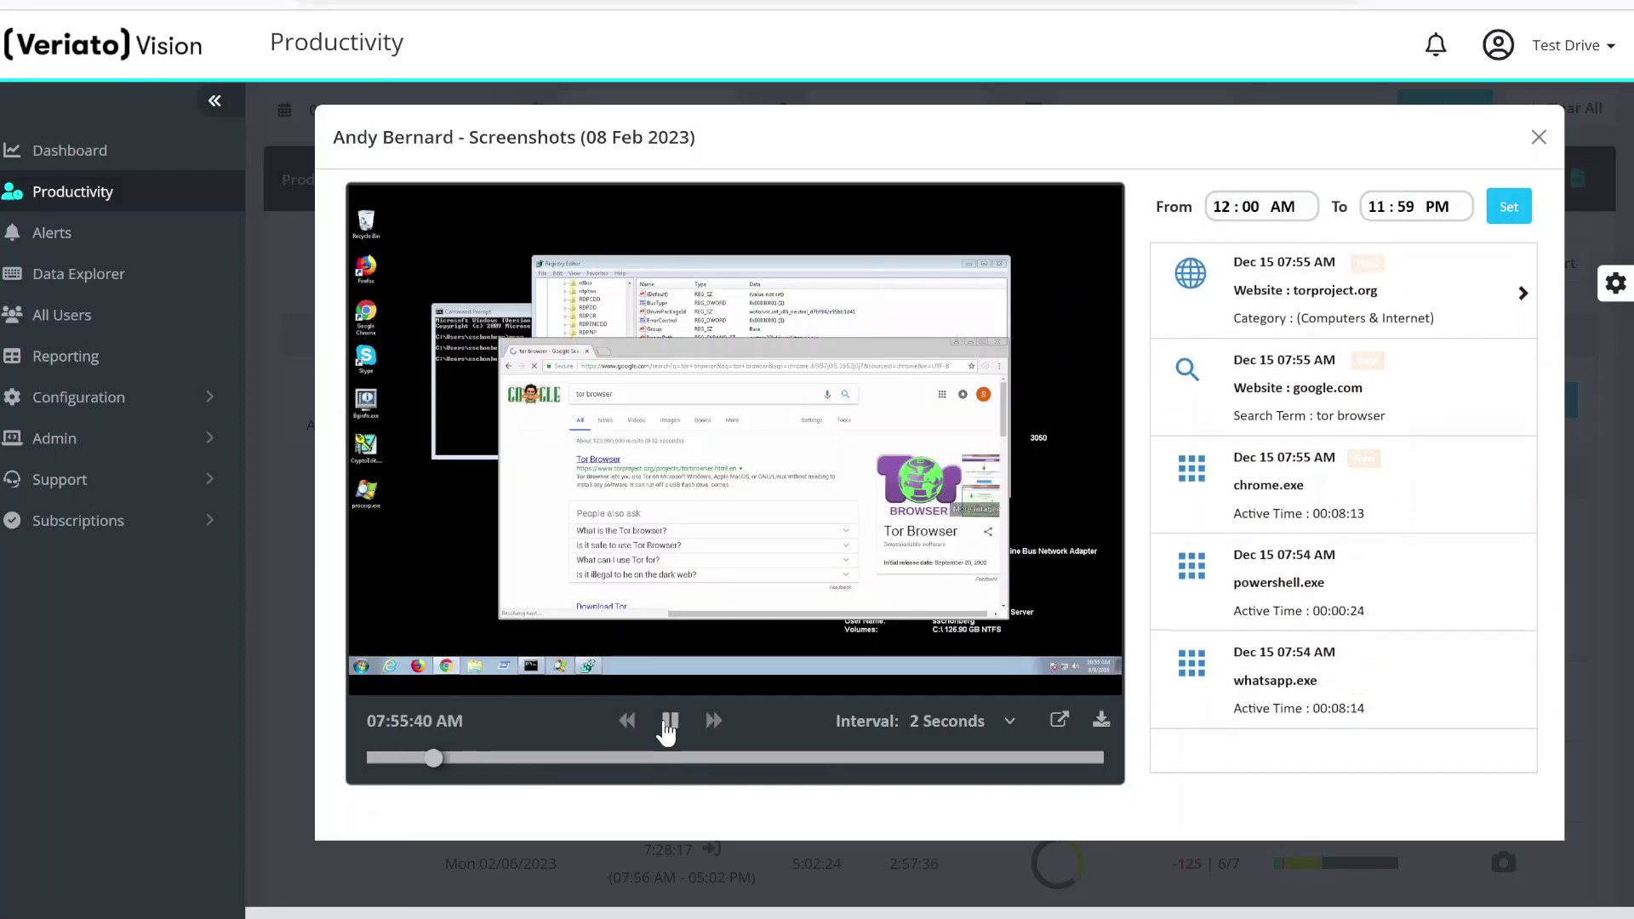
left_click(668, 724)
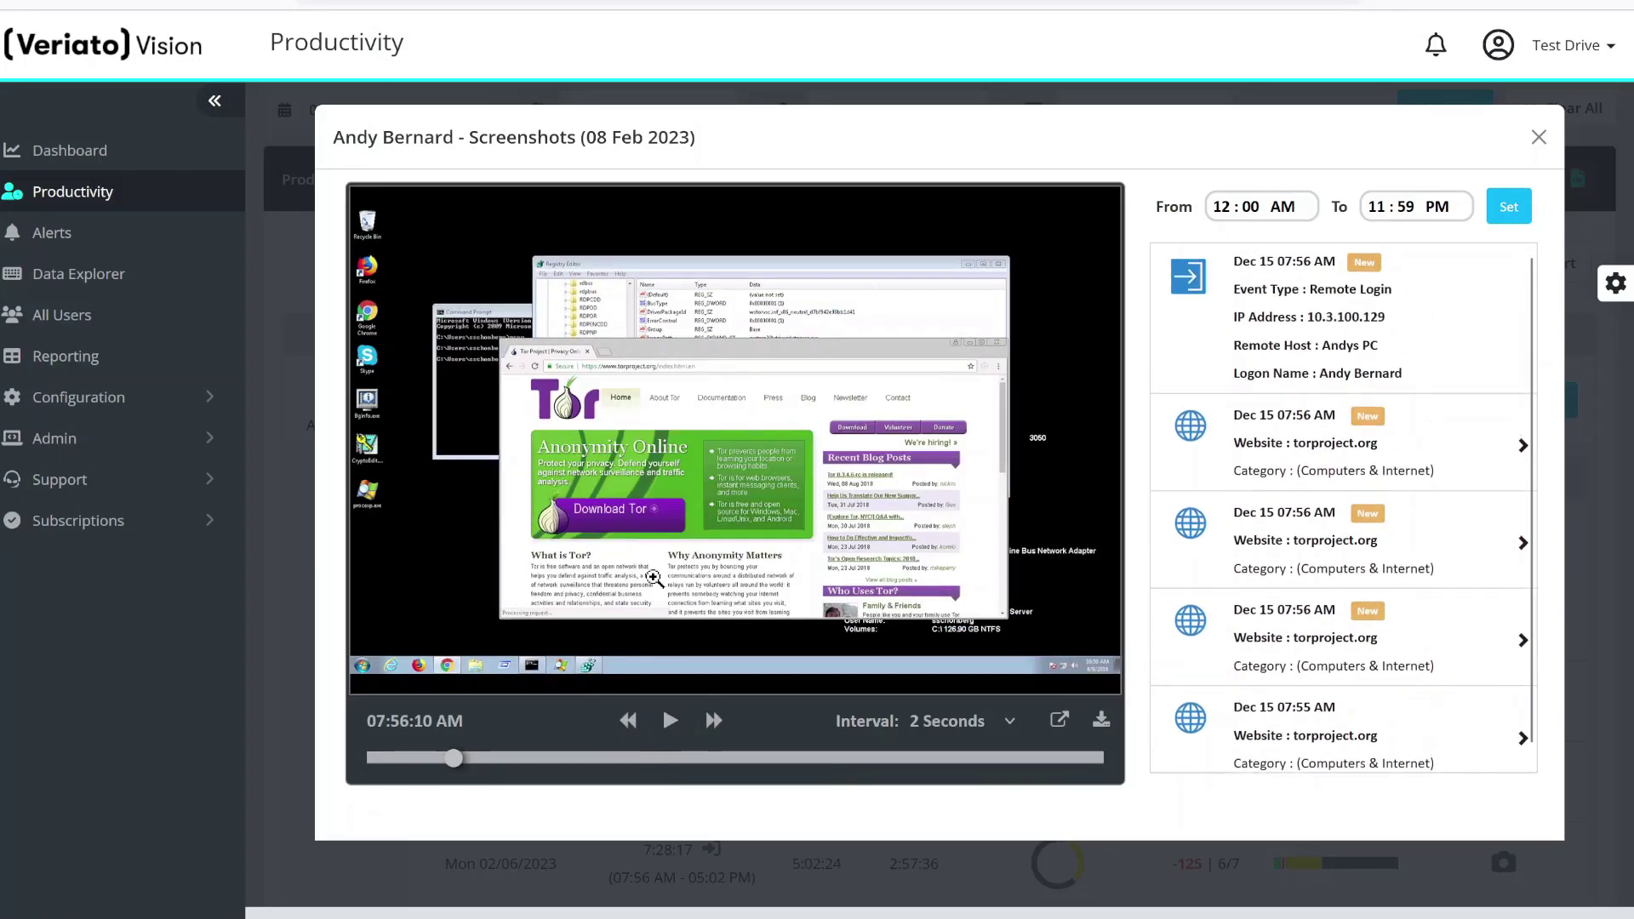
left_click(593, 446)
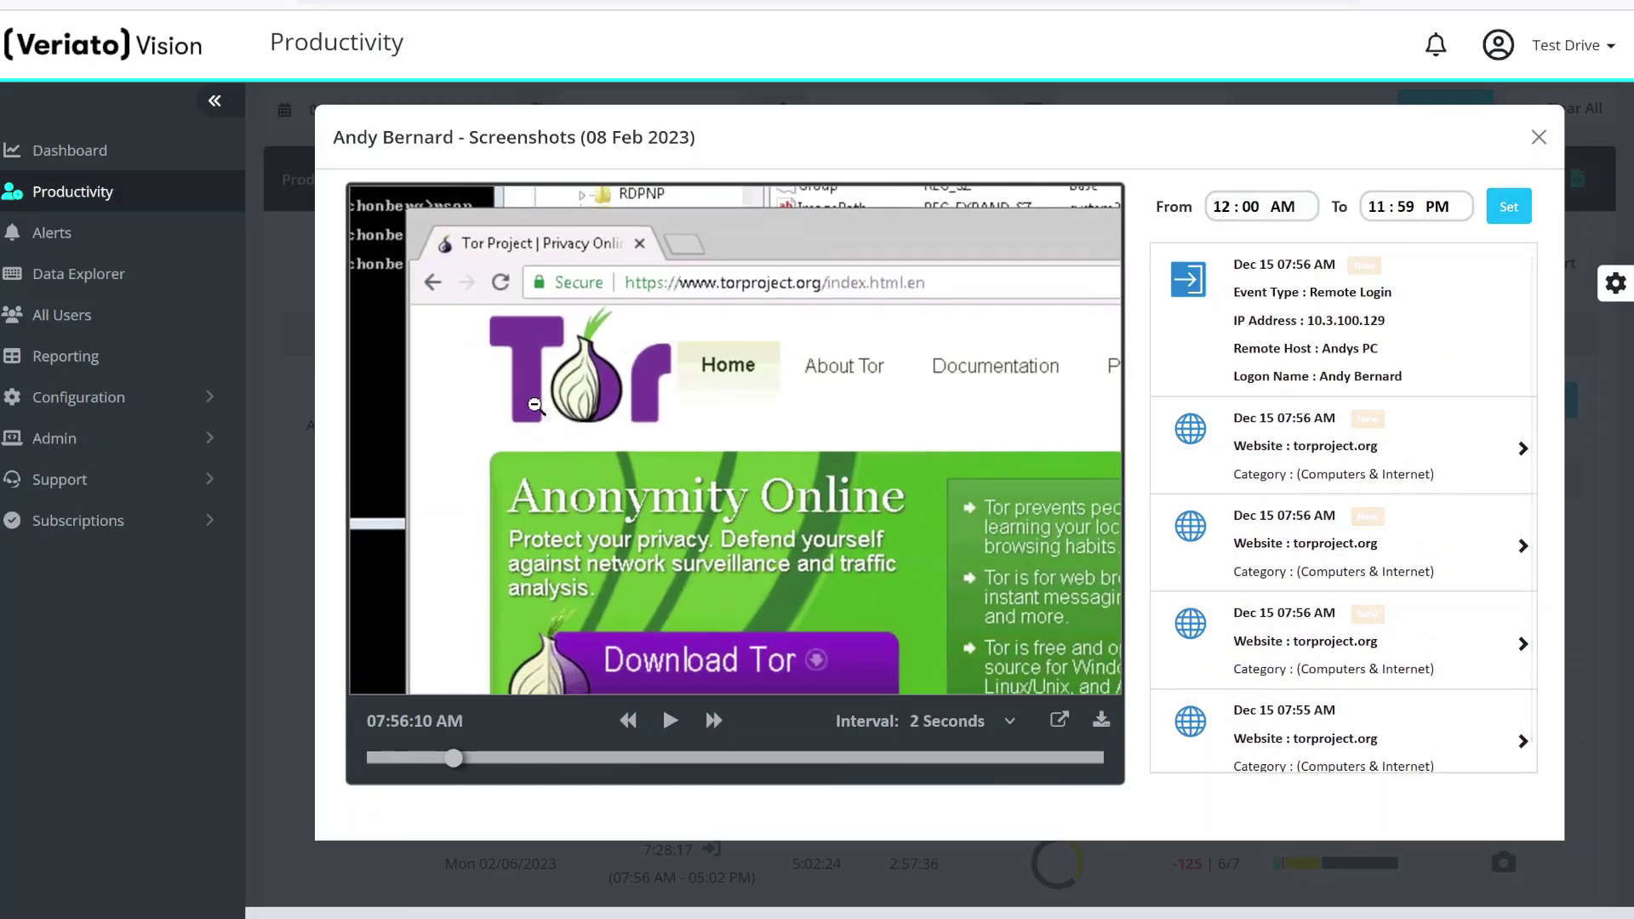
left_click(546, 420)
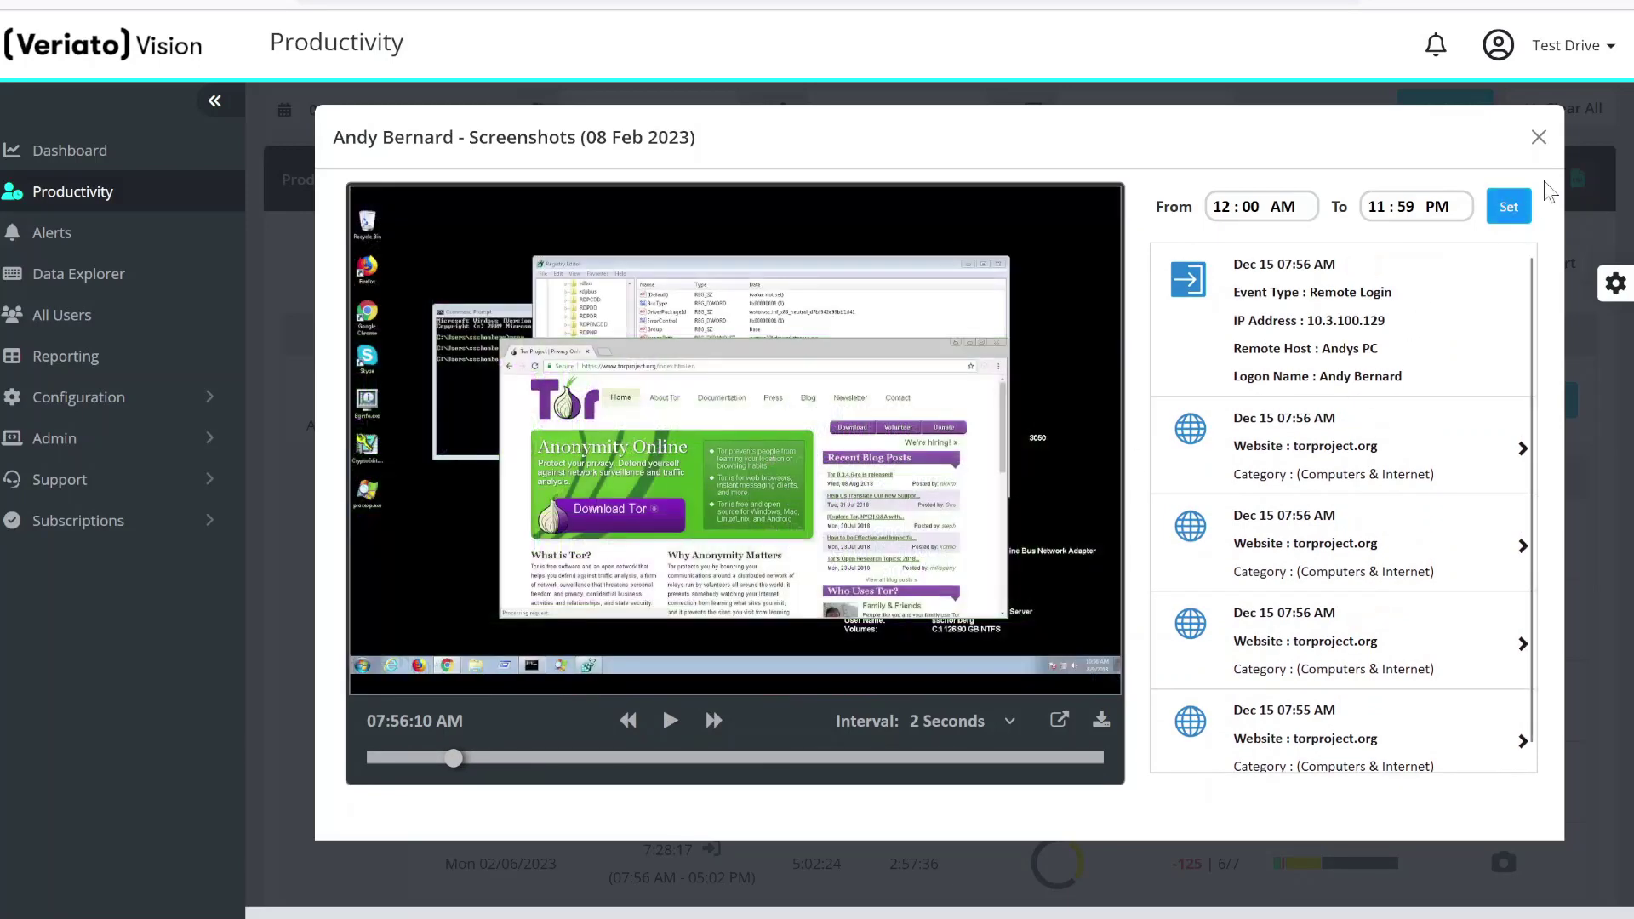
- Close the screenshots viewer, collapse the first user's rows, and open the fourth user's details
left_click(1541, 138)
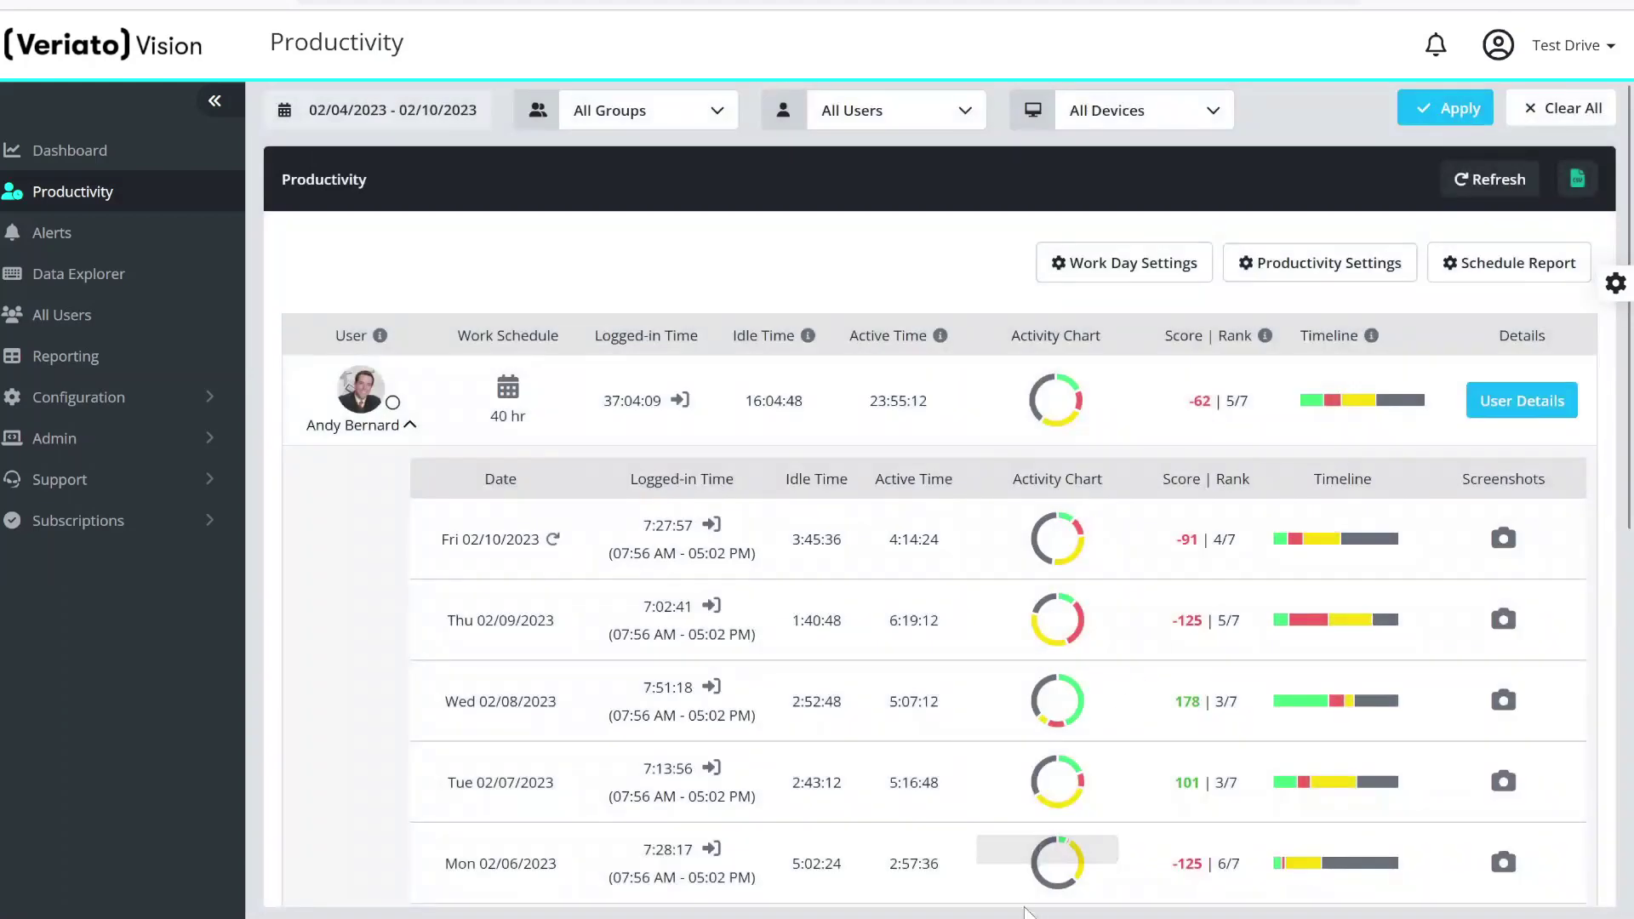
left_click(392, 434)
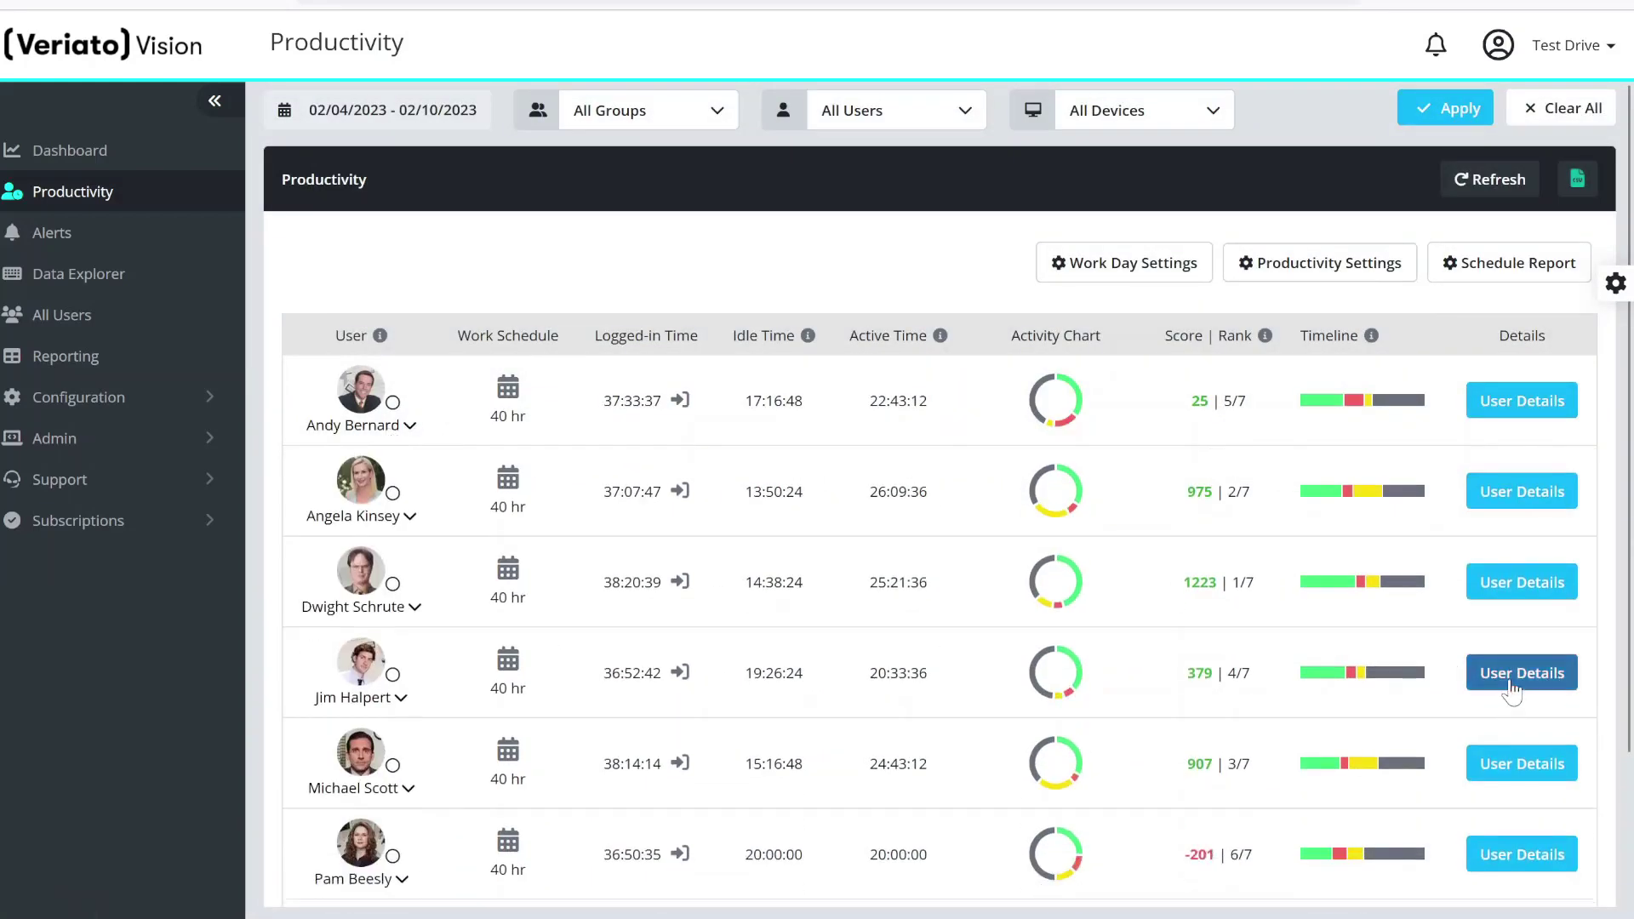
left_click(1516, 680)
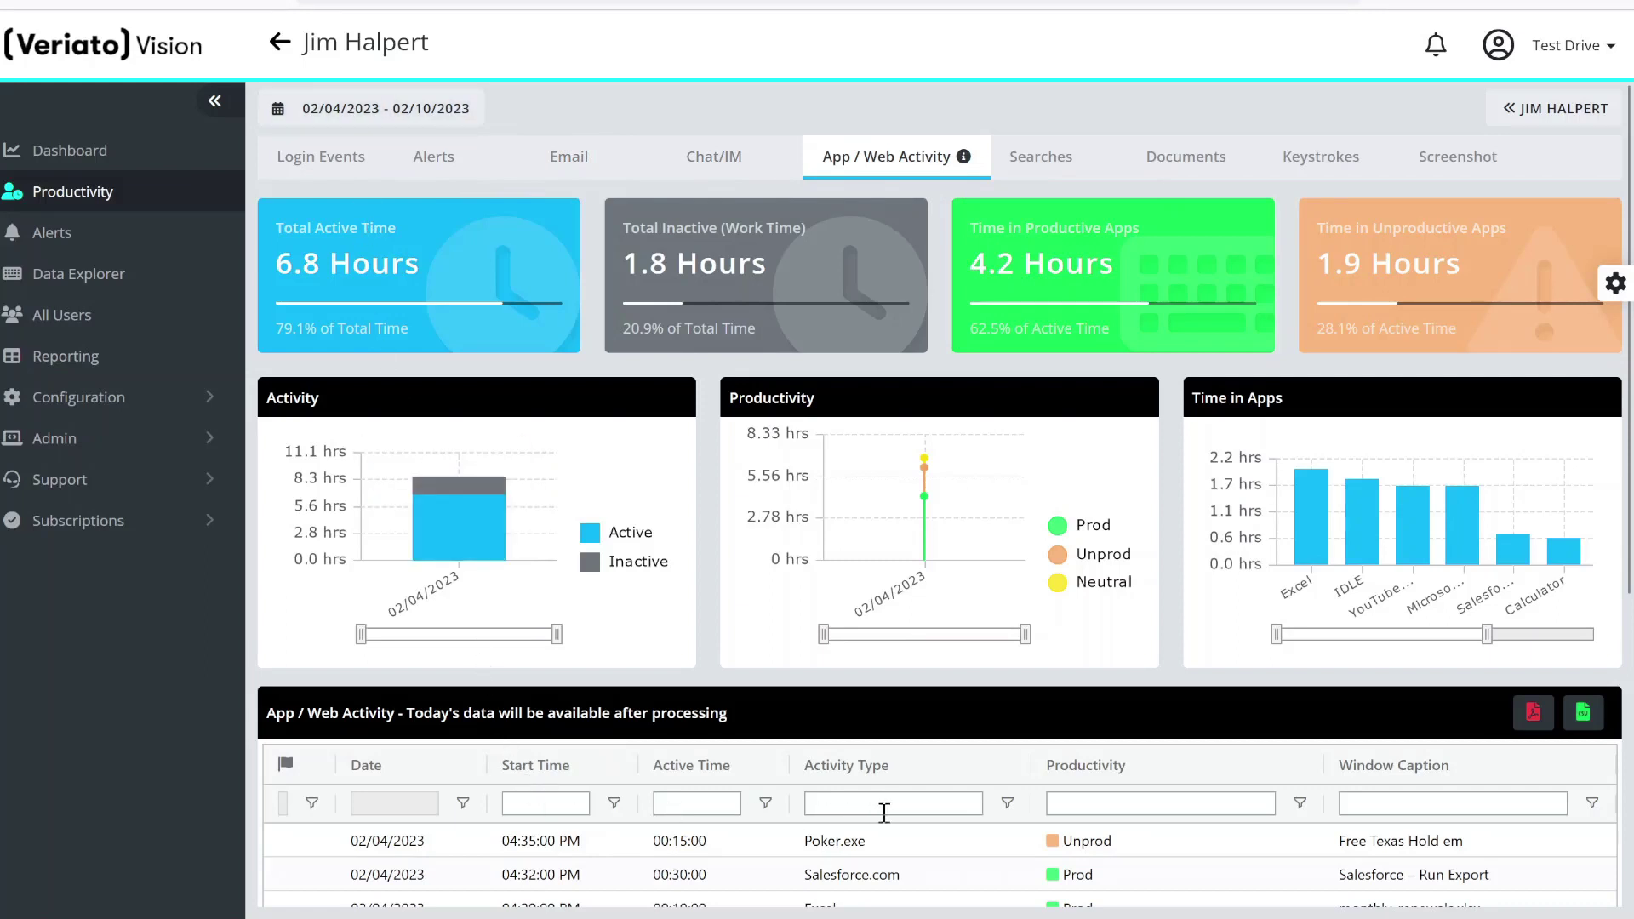
left_click(94, 289)
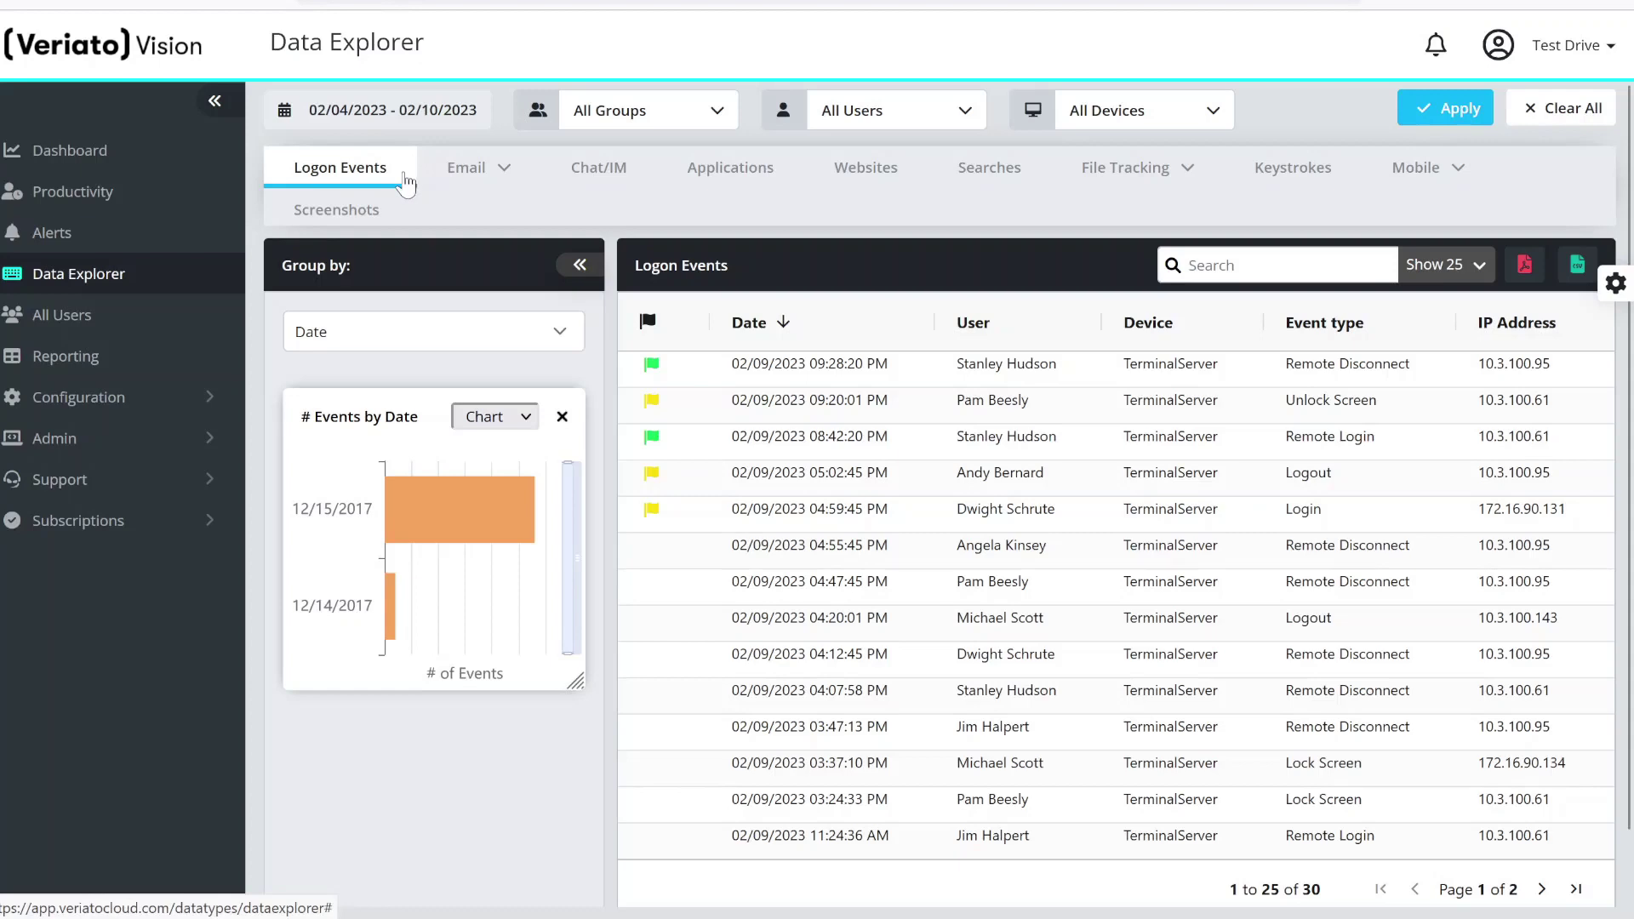
left_click(741, 177)
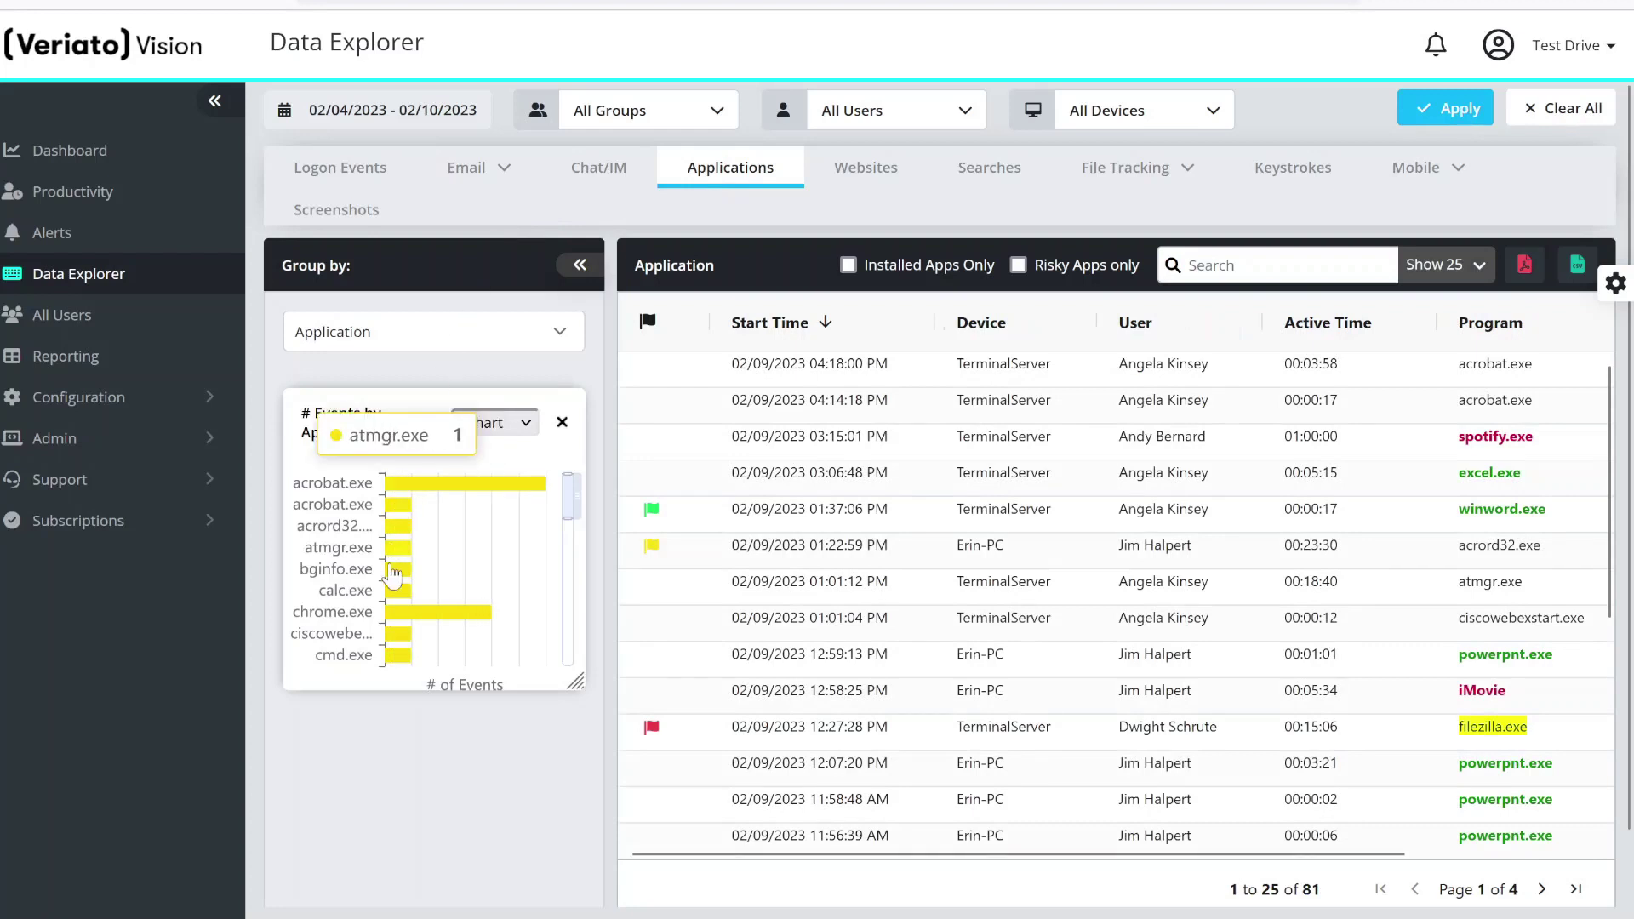
mouse_move(397, 657)
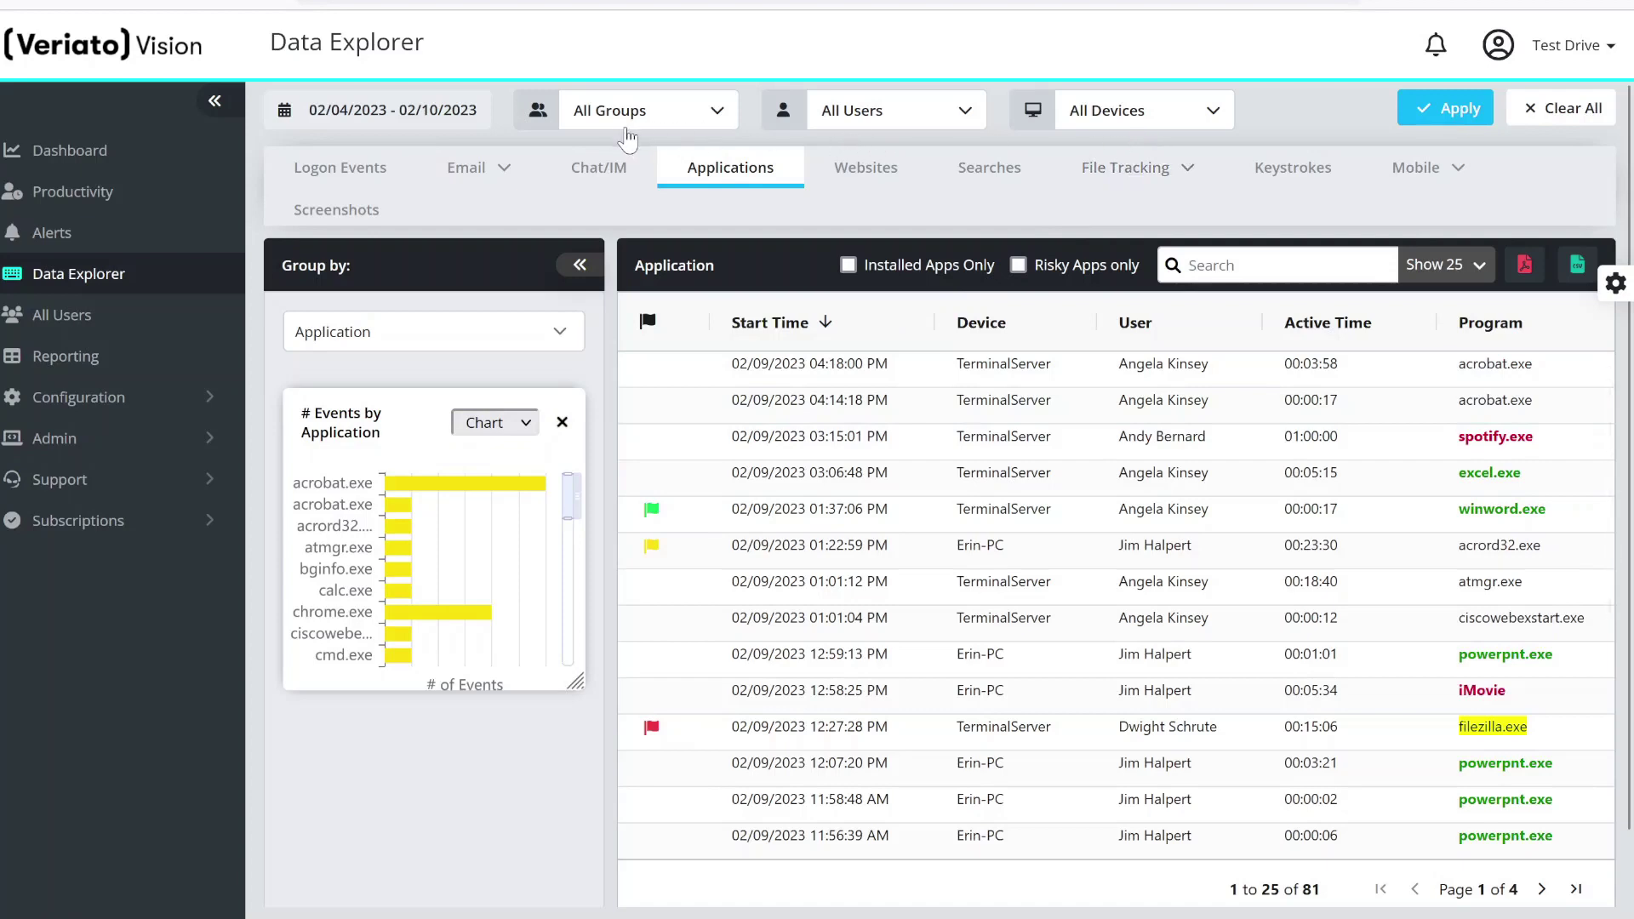
left_click(381, 122)
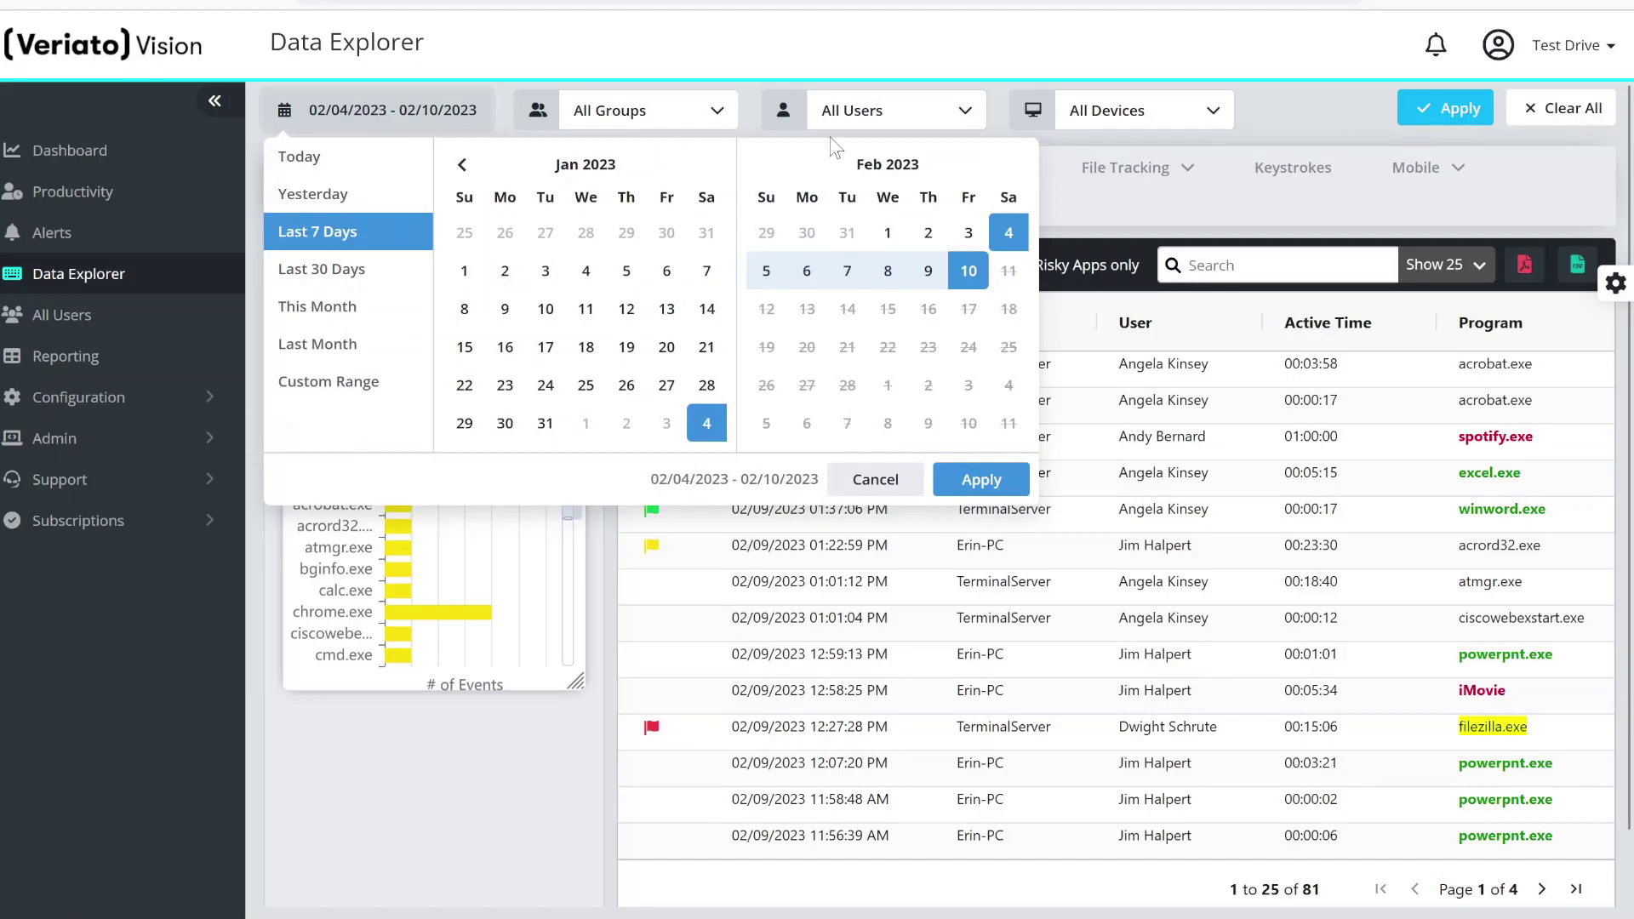
left_click(1293, 136)
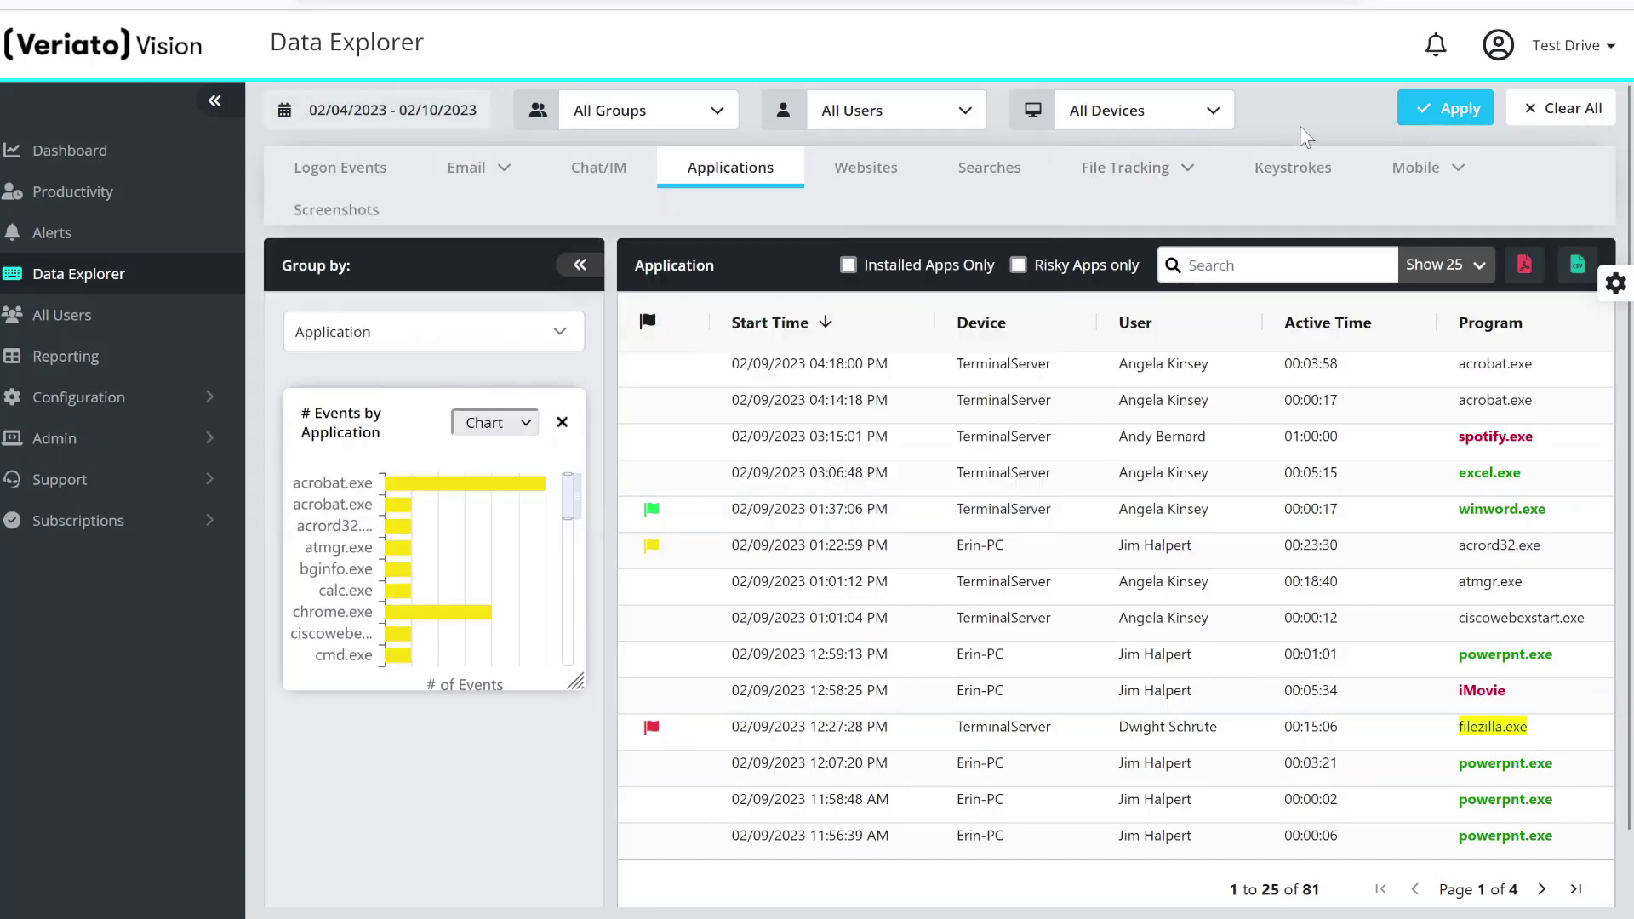
- On the Alerts page, filter the Description column by 'poker'
left_click(85, 243)
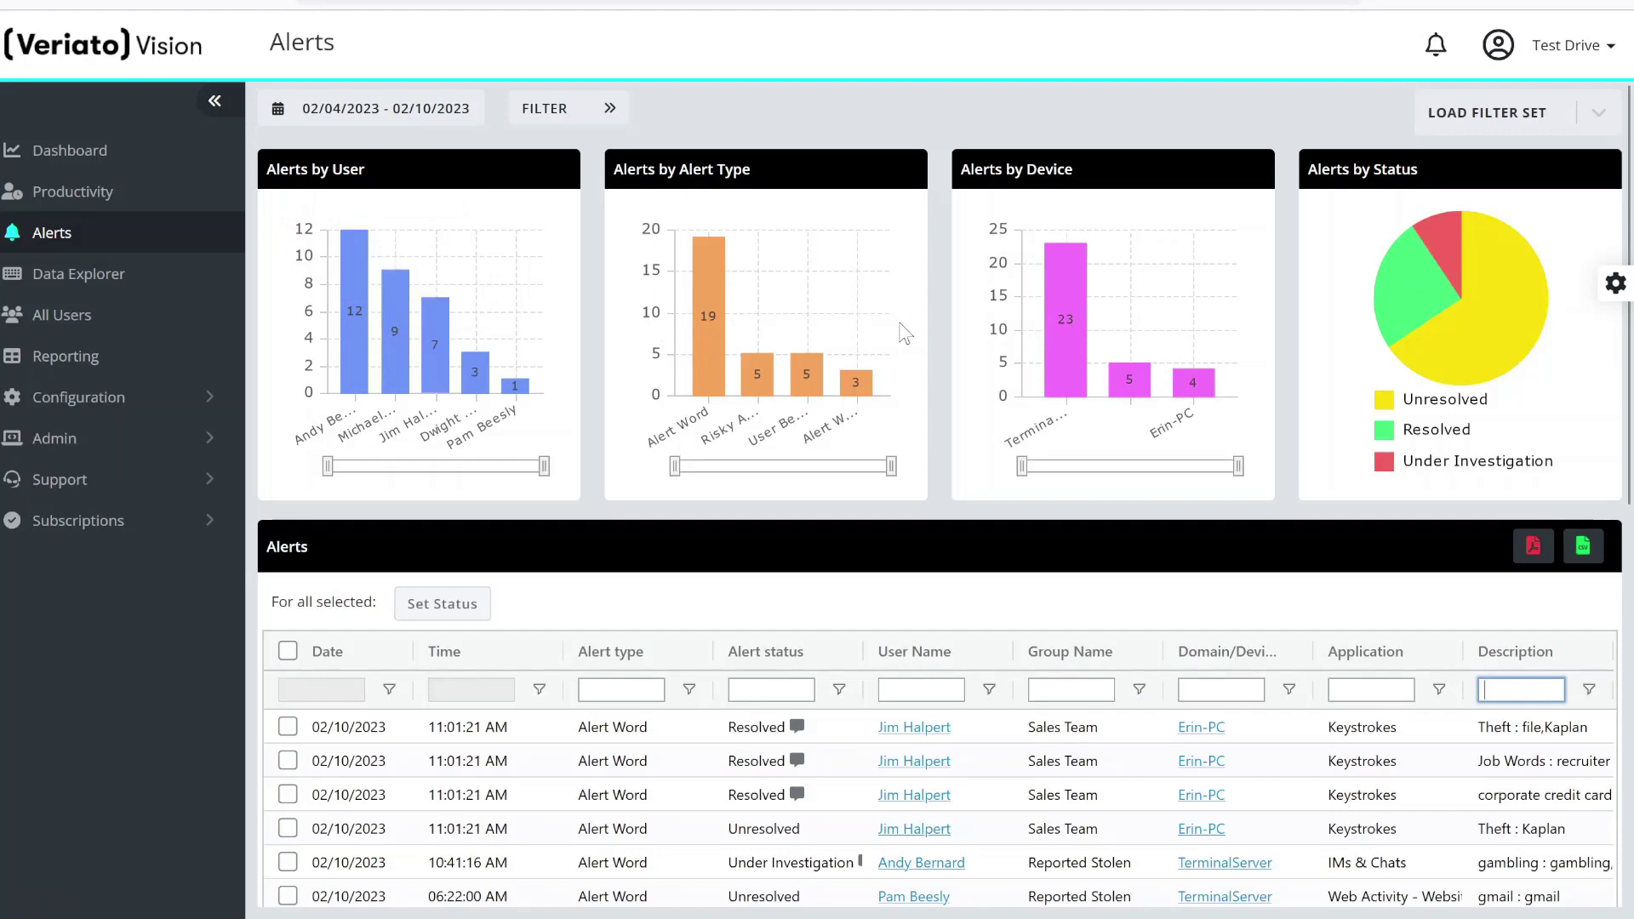
left_click(690, 689)
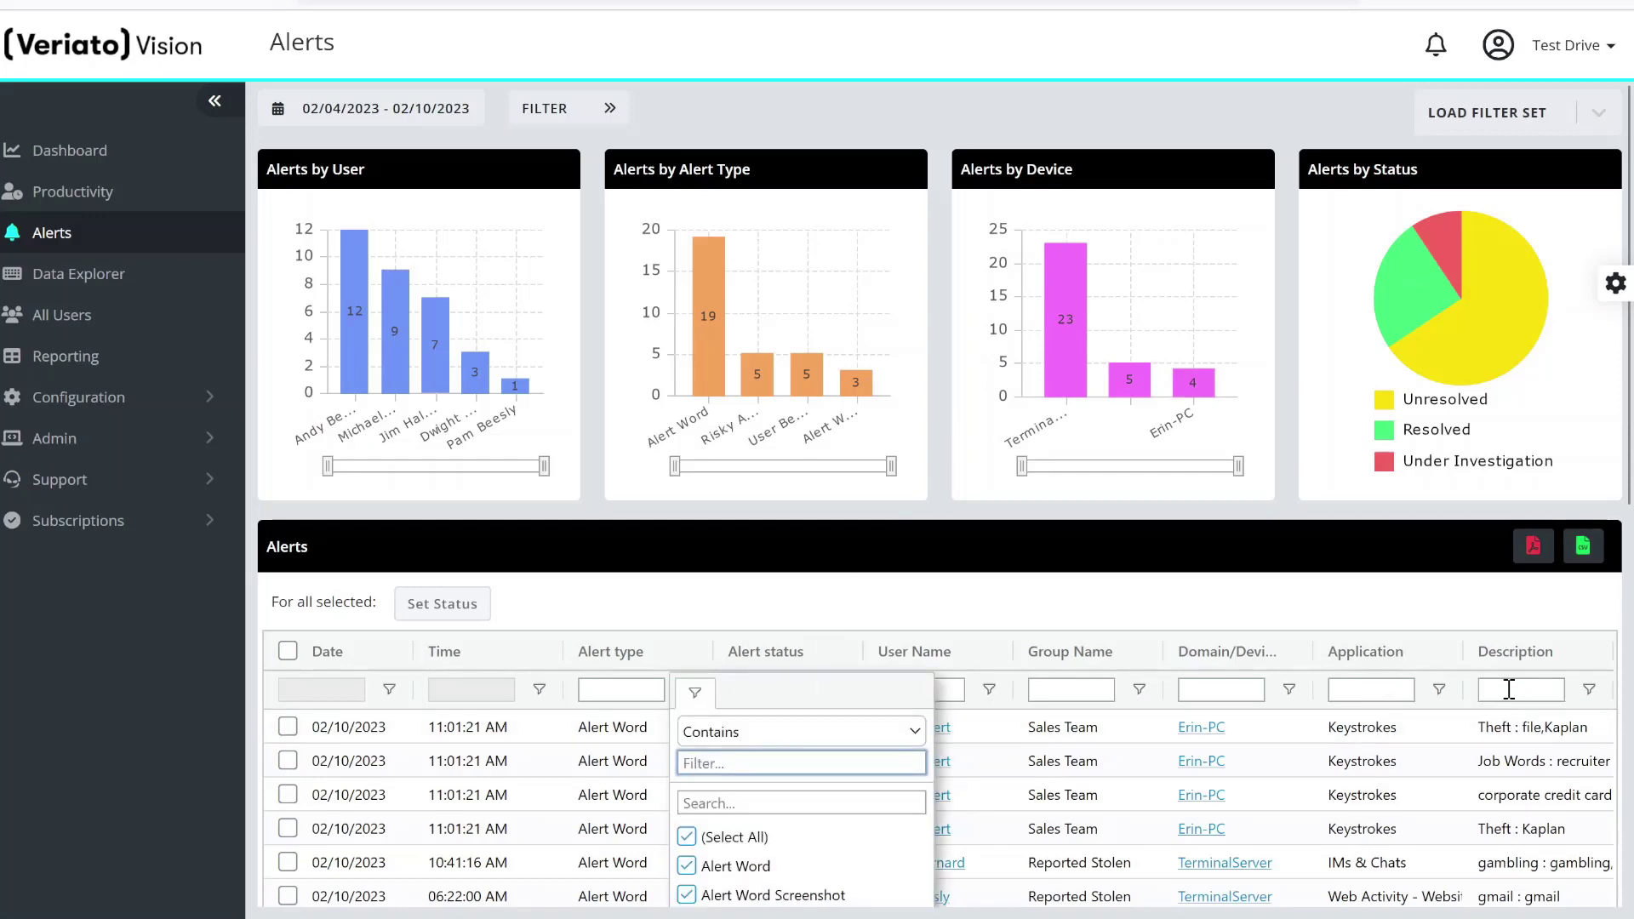
left_click(1509, 690)
type("poker")
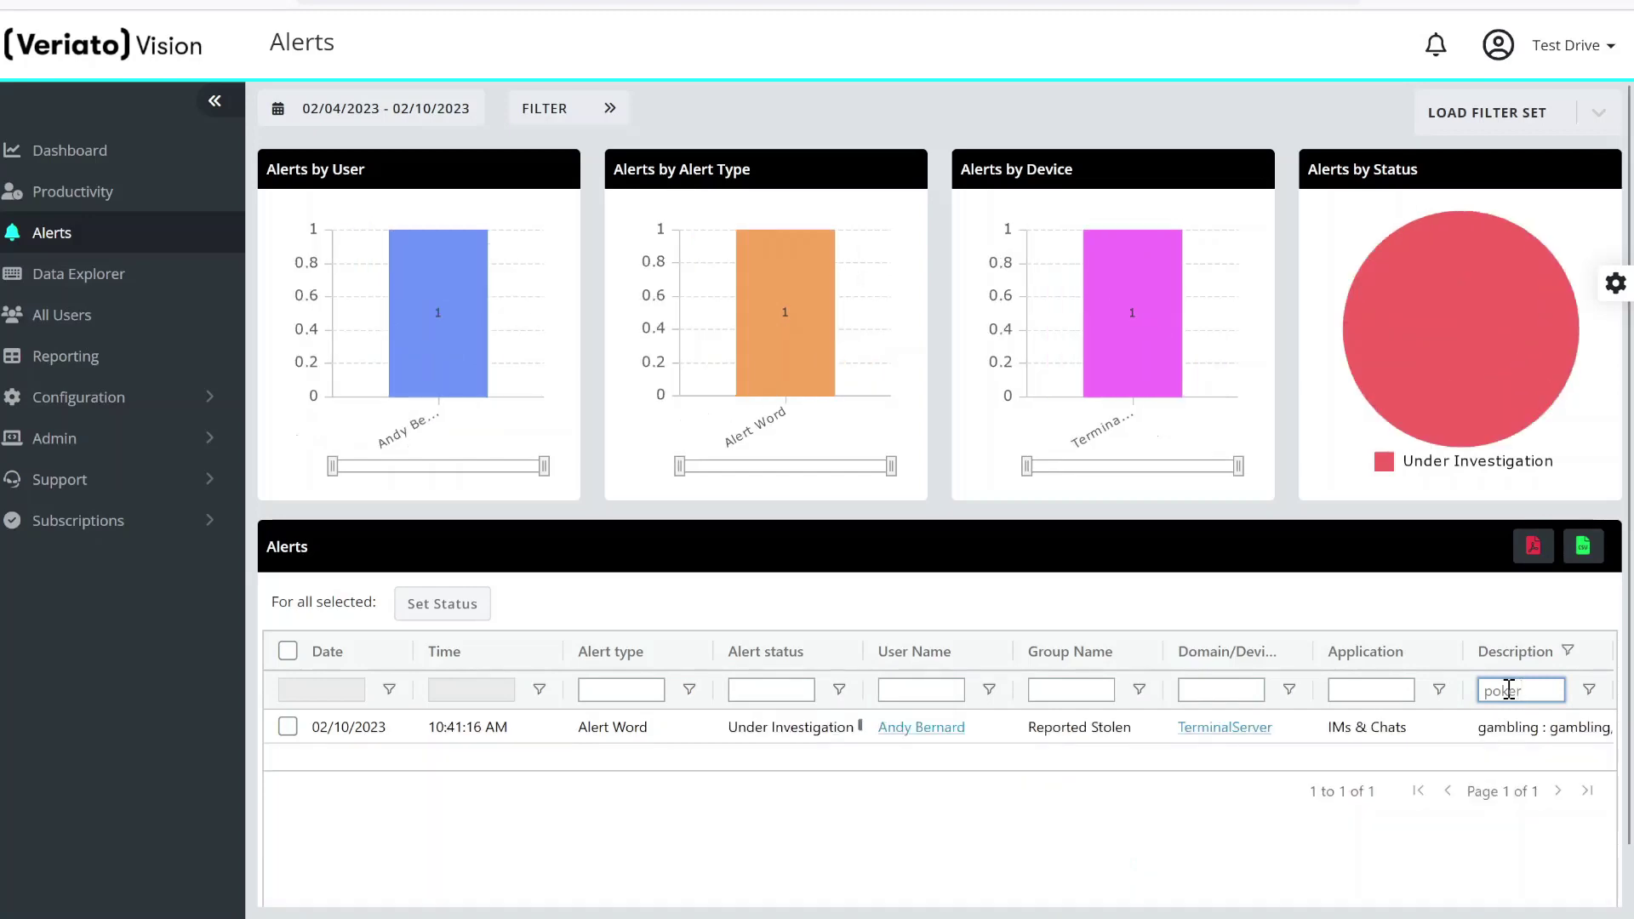
- Review the poker alert's details, comments and status options, then close it unchanged
left_click(1427, 729)
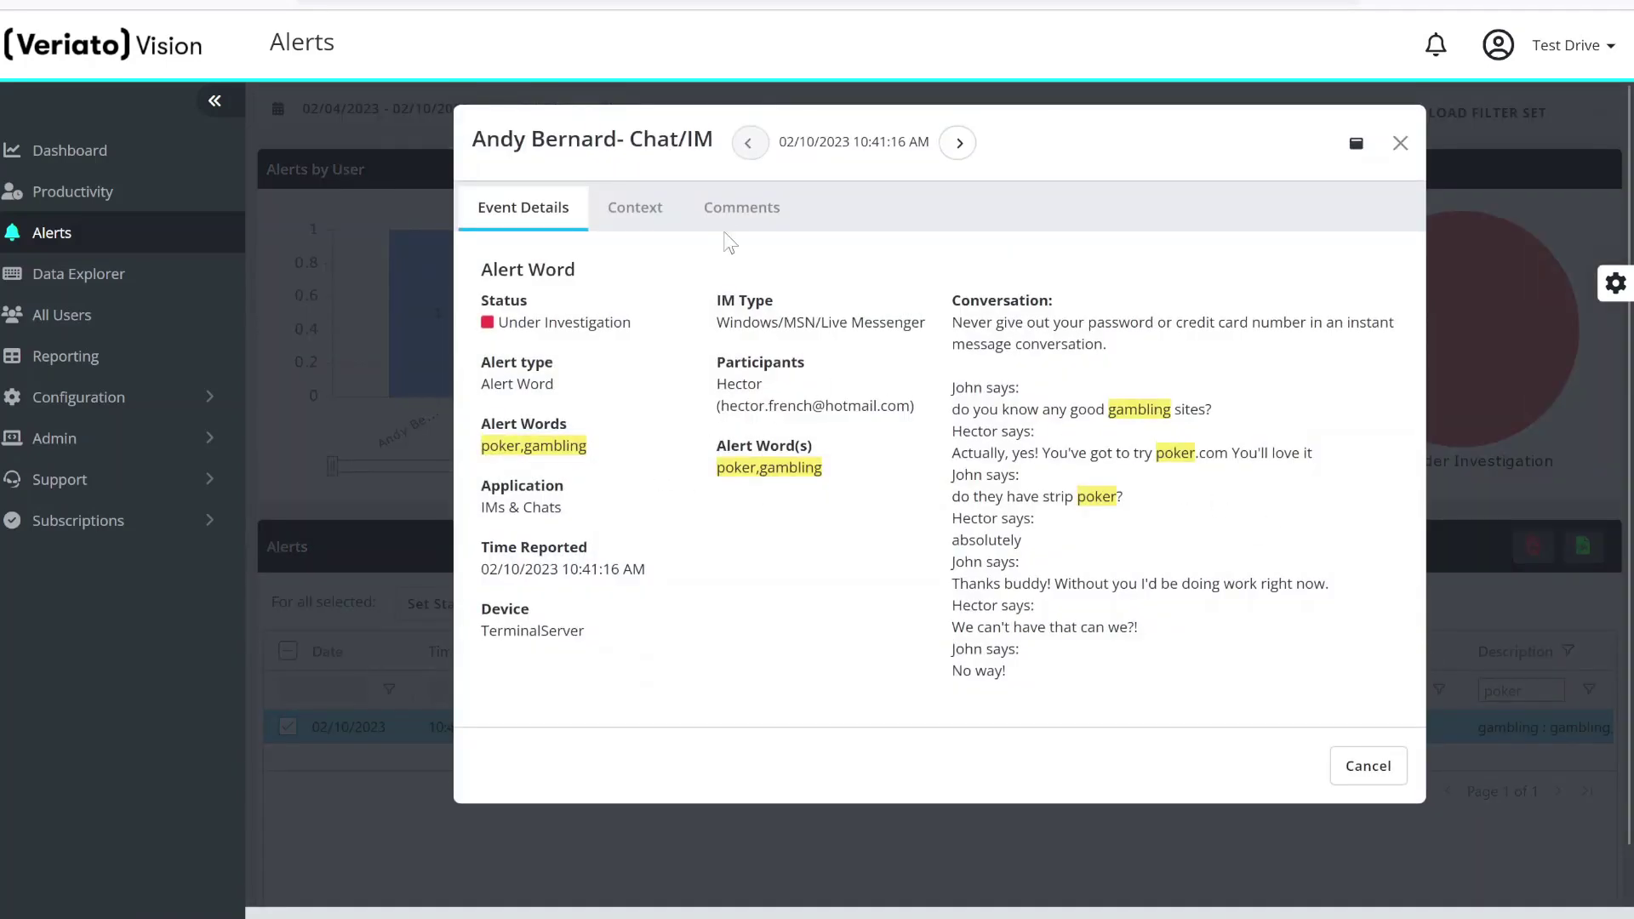
left_click(727, 217)
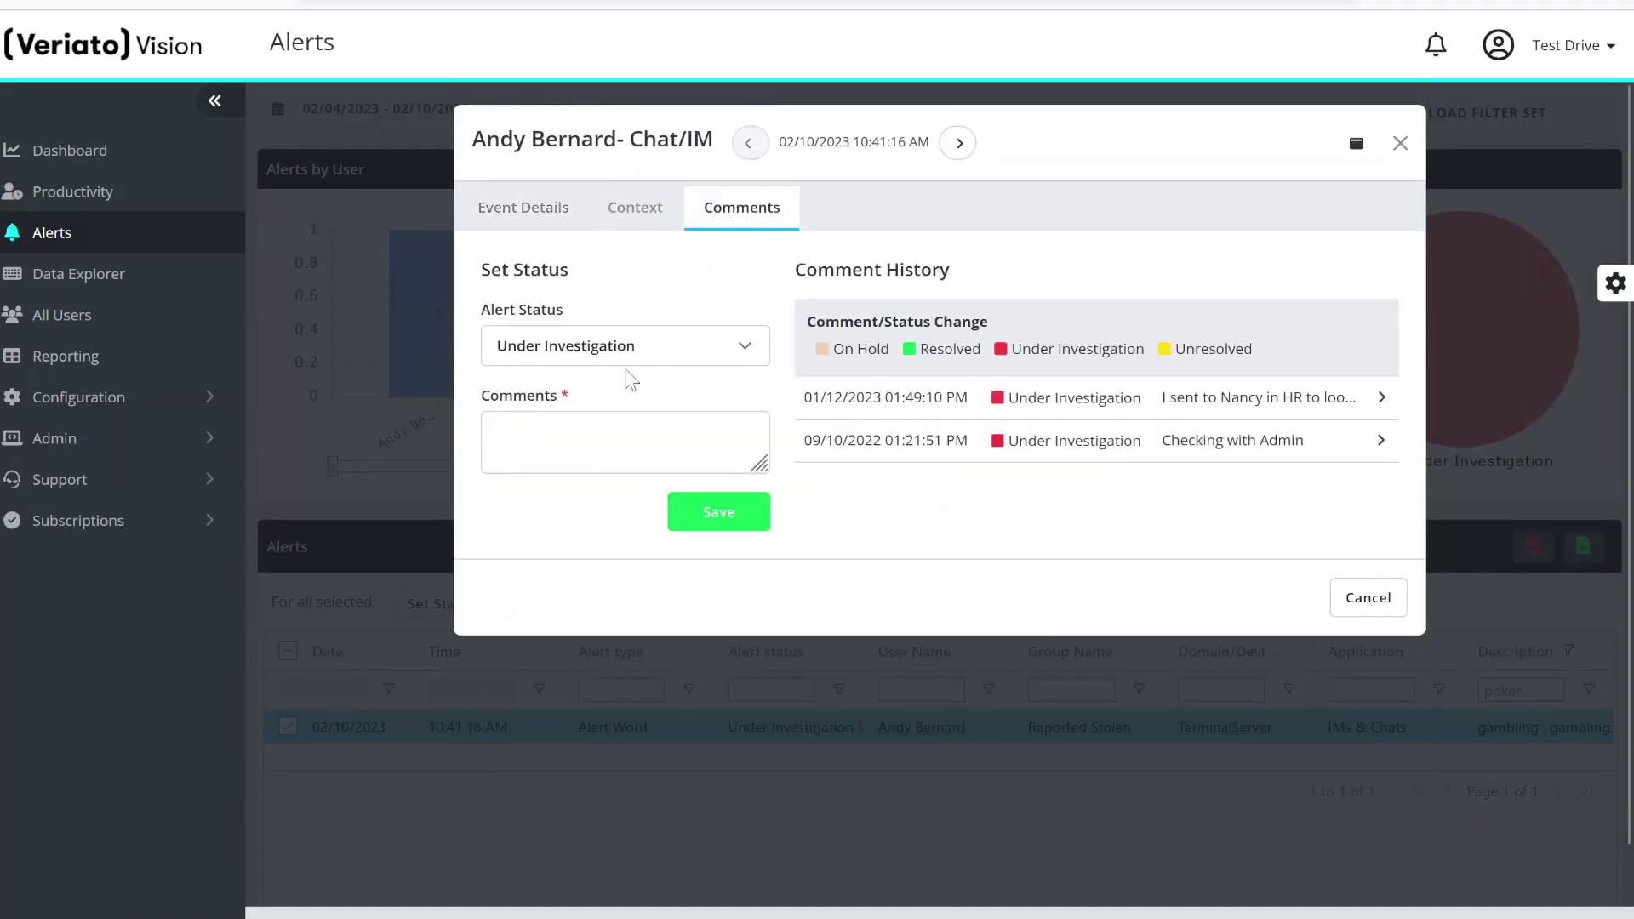
left_click(640, 361)
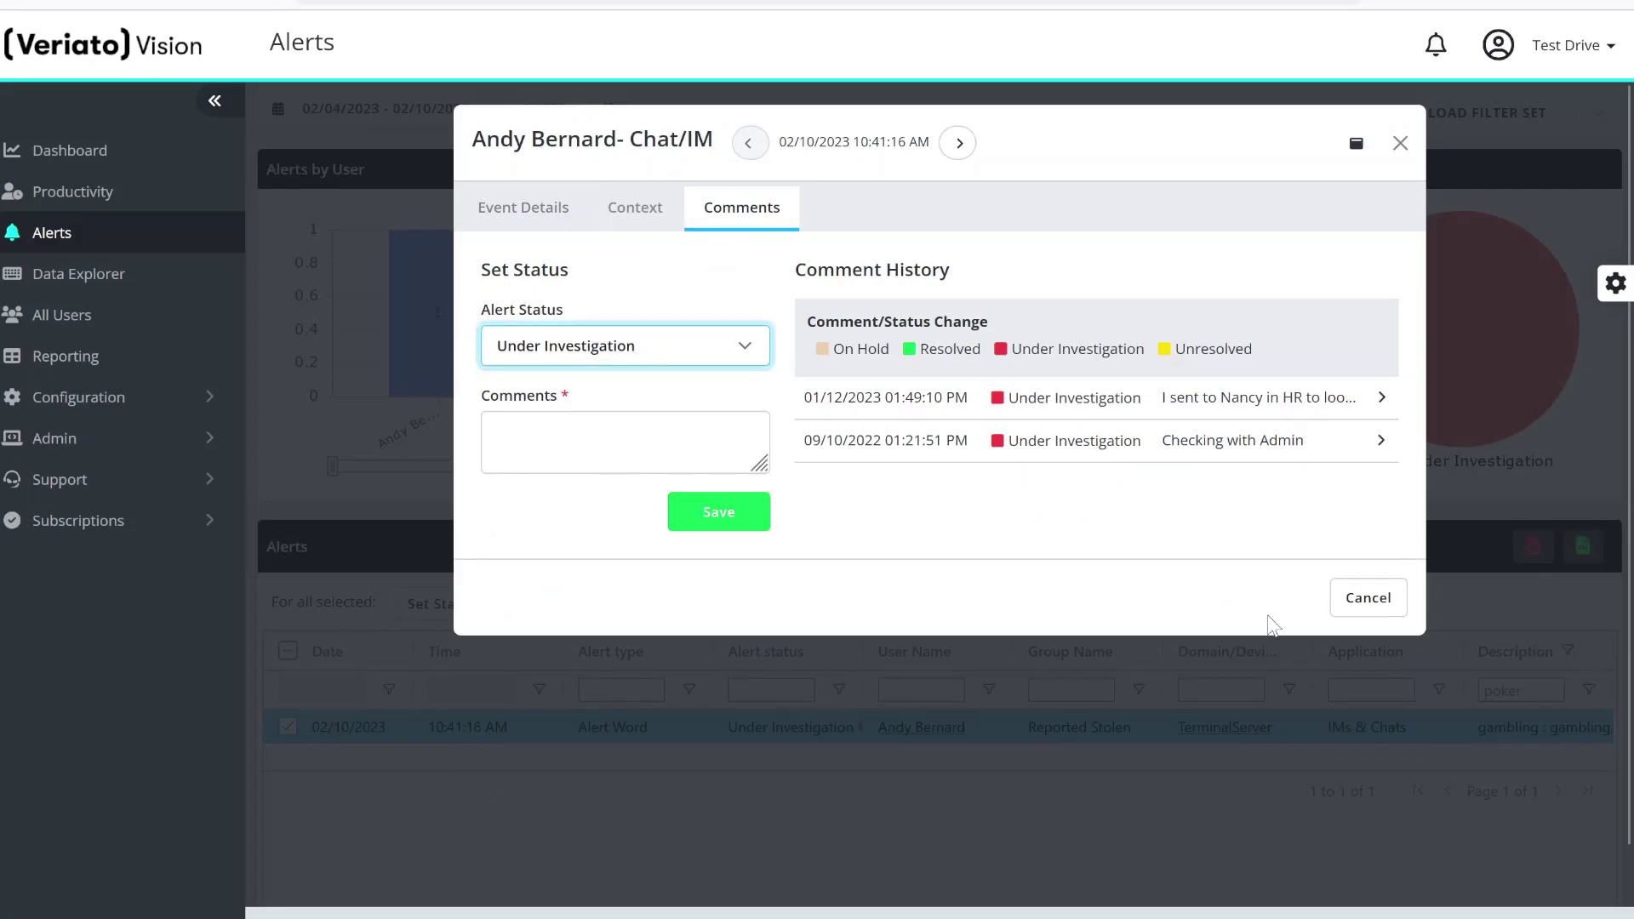
left_click(1369, 598)
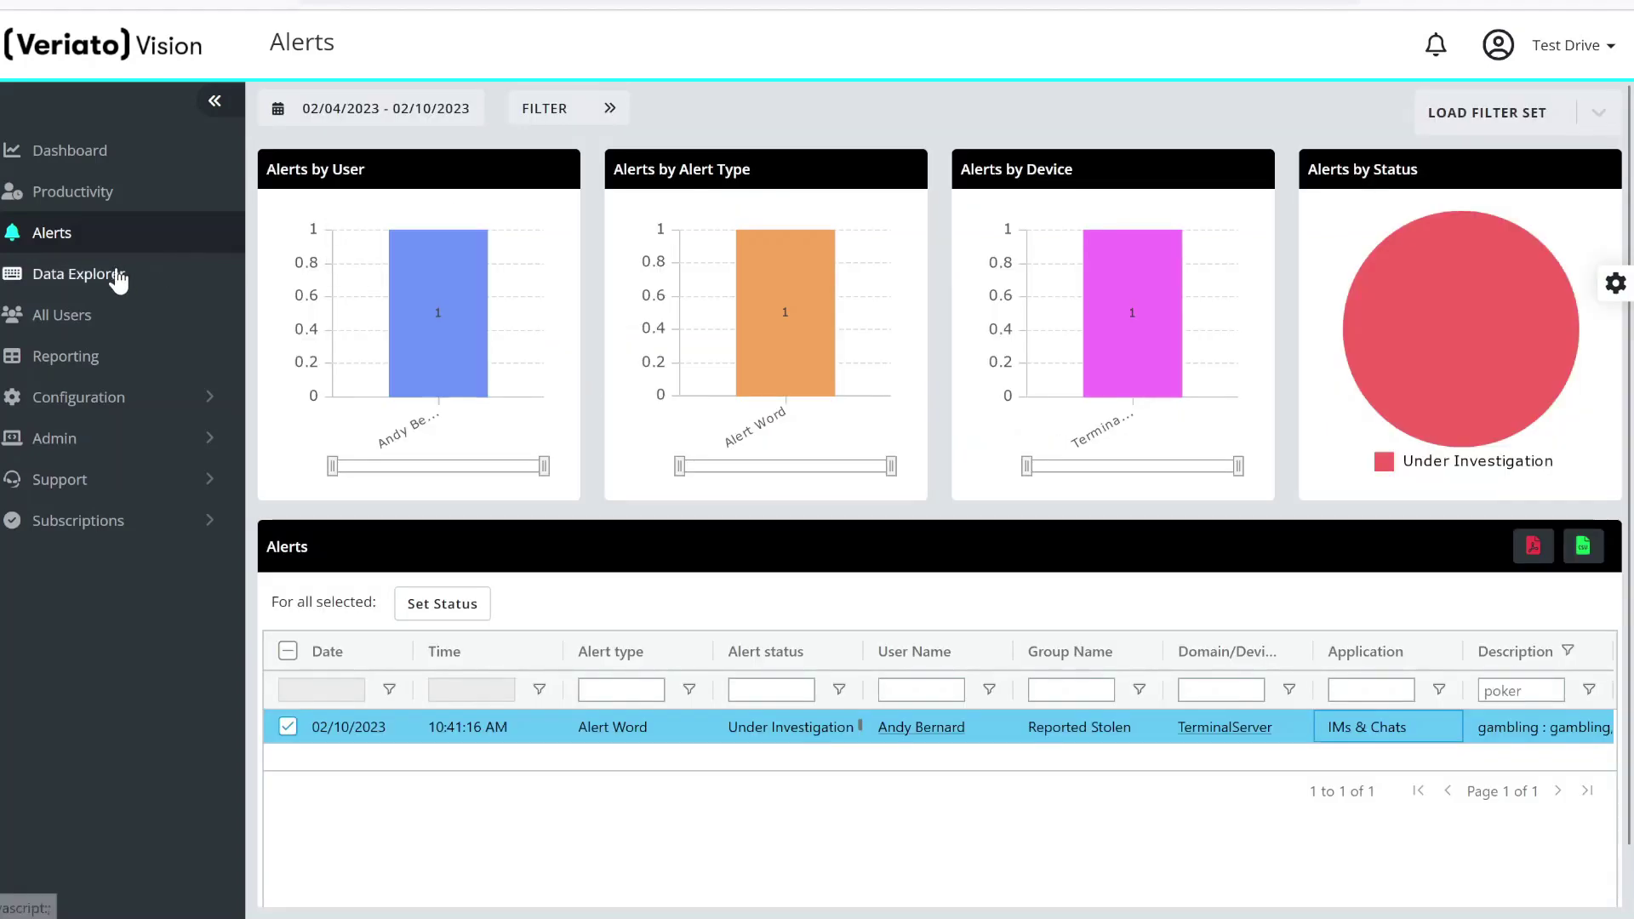
left_click(65, 361)
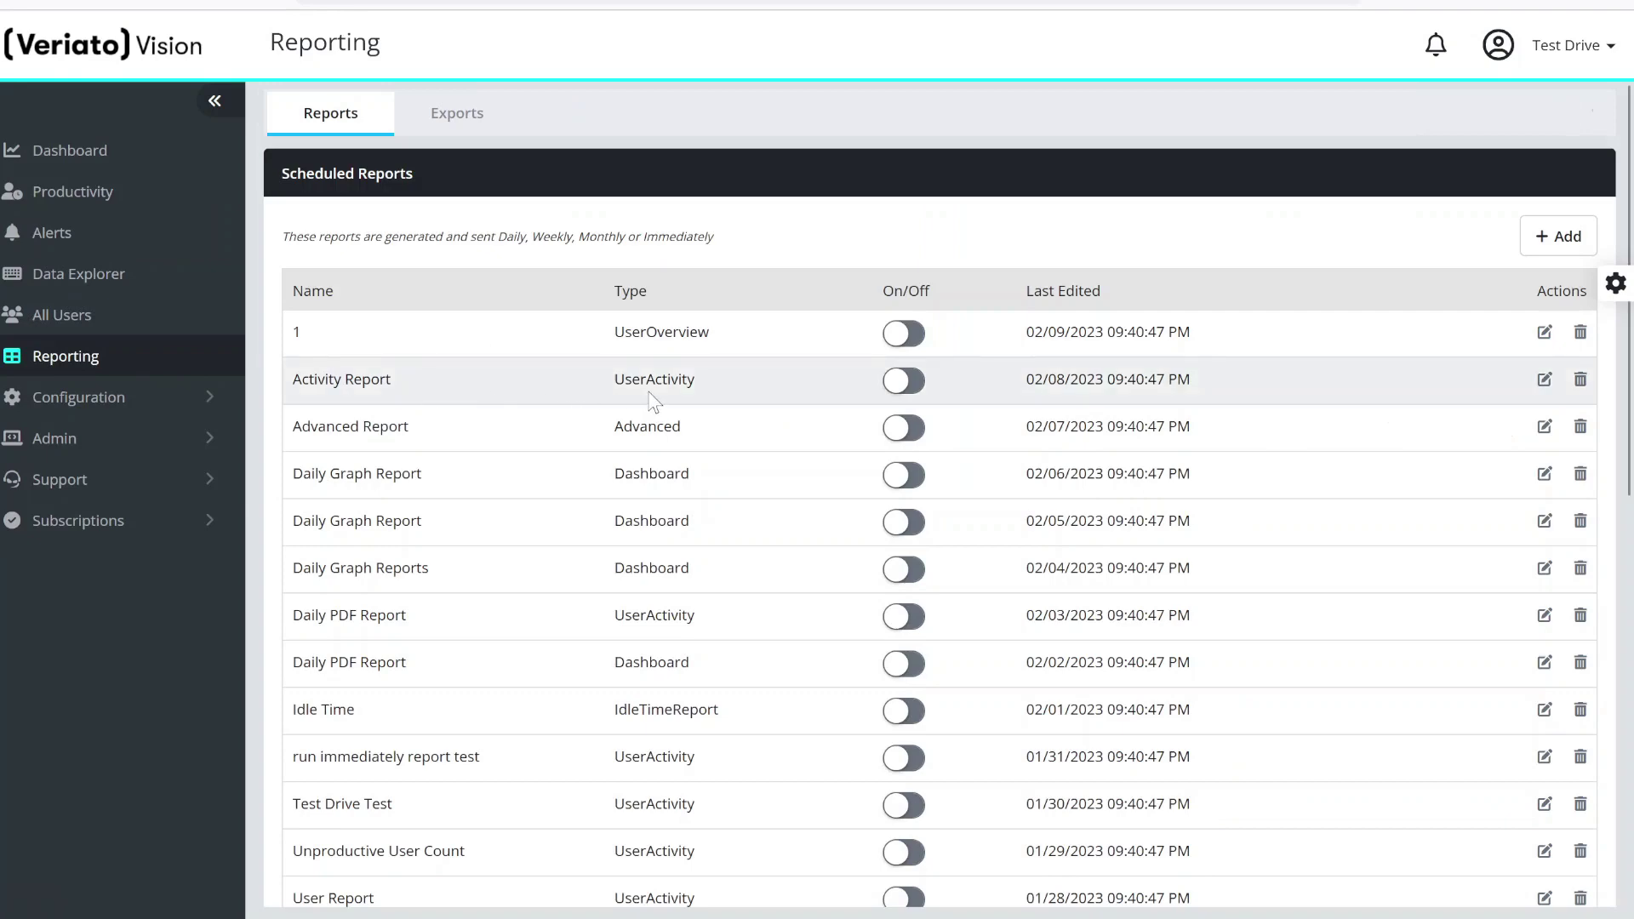
left_click(901, 383)
left_click(901, 385)
scroll(860, 476, "down", 7)
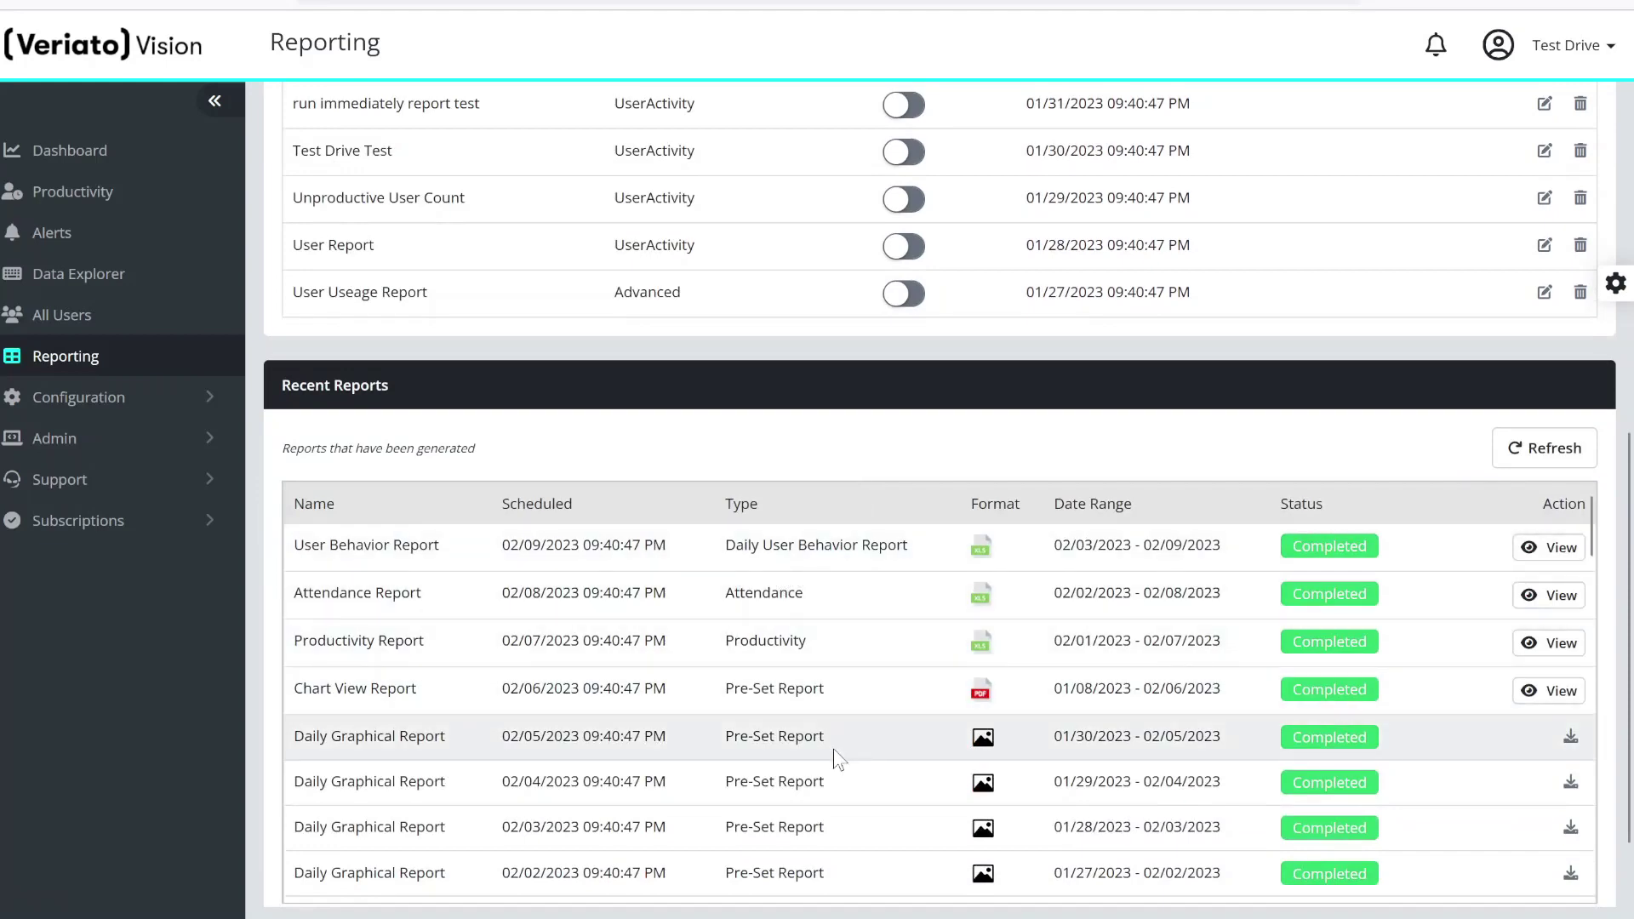
scroll(832, 554, "up", 7)
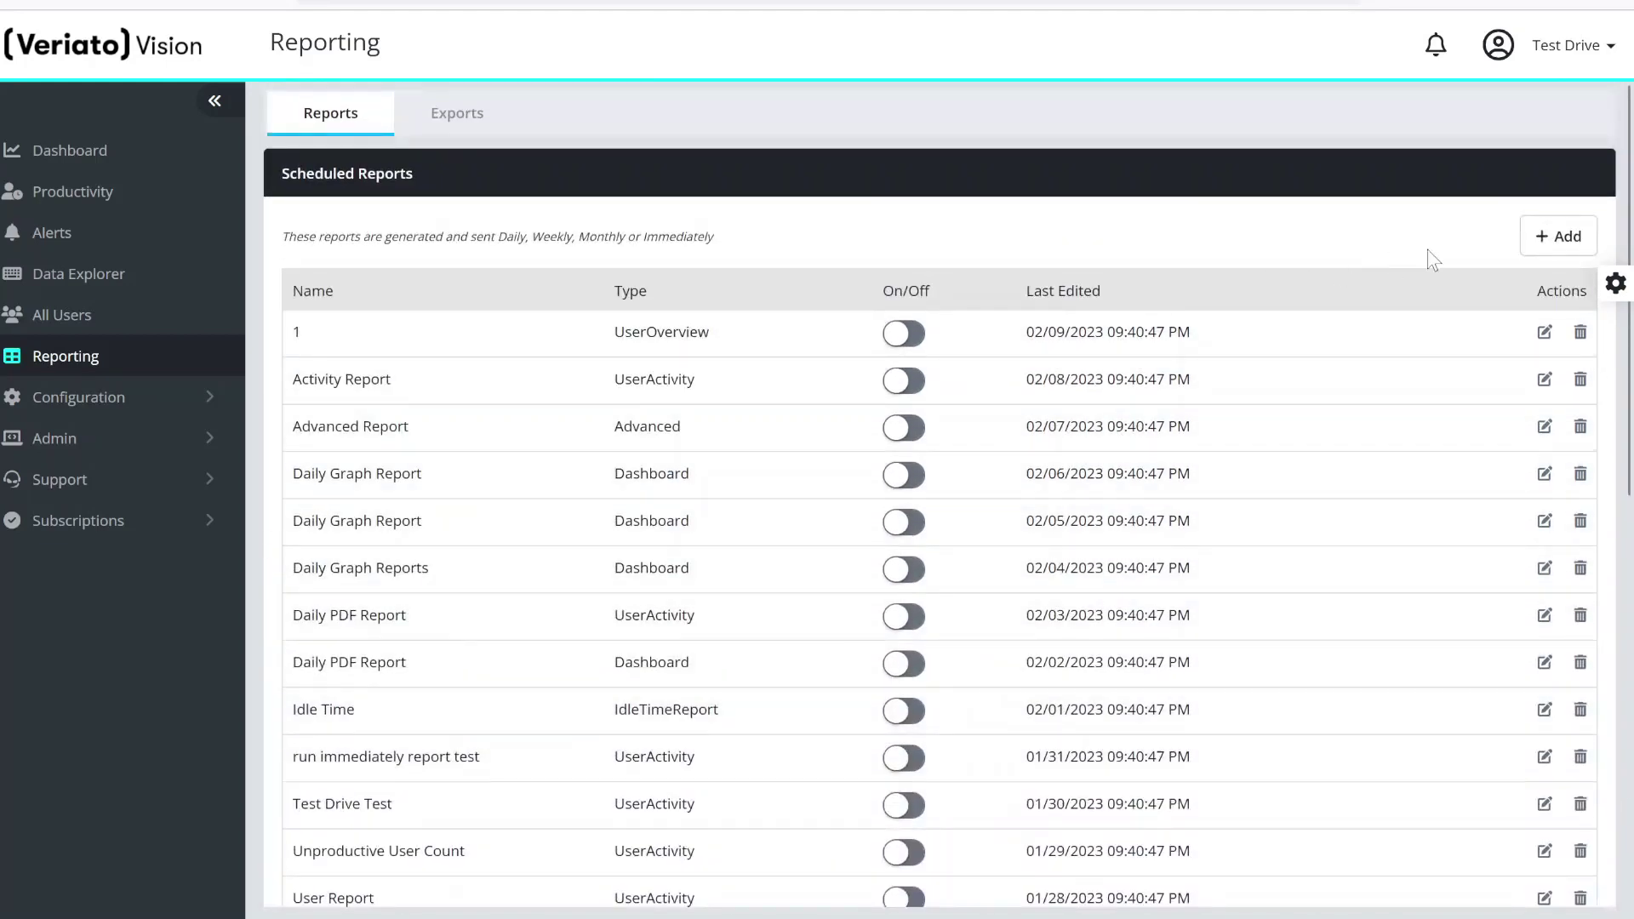
- Start a new Productivity & Attendance Productivity Report and give it a name
left_click(1558, 237)
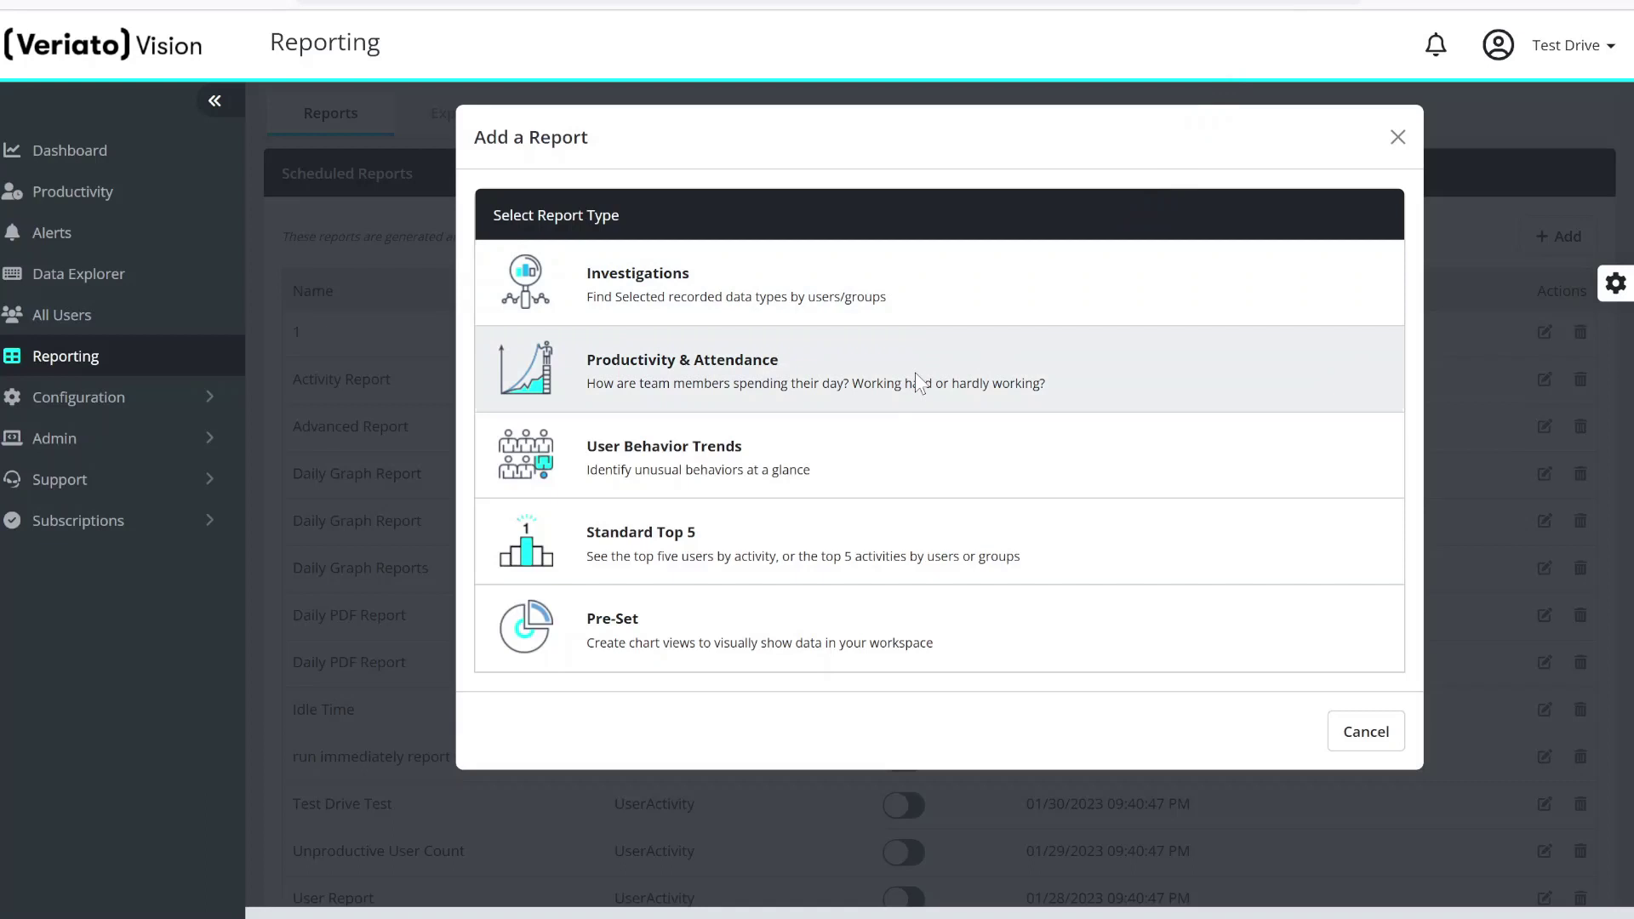
left_click(918, 383)
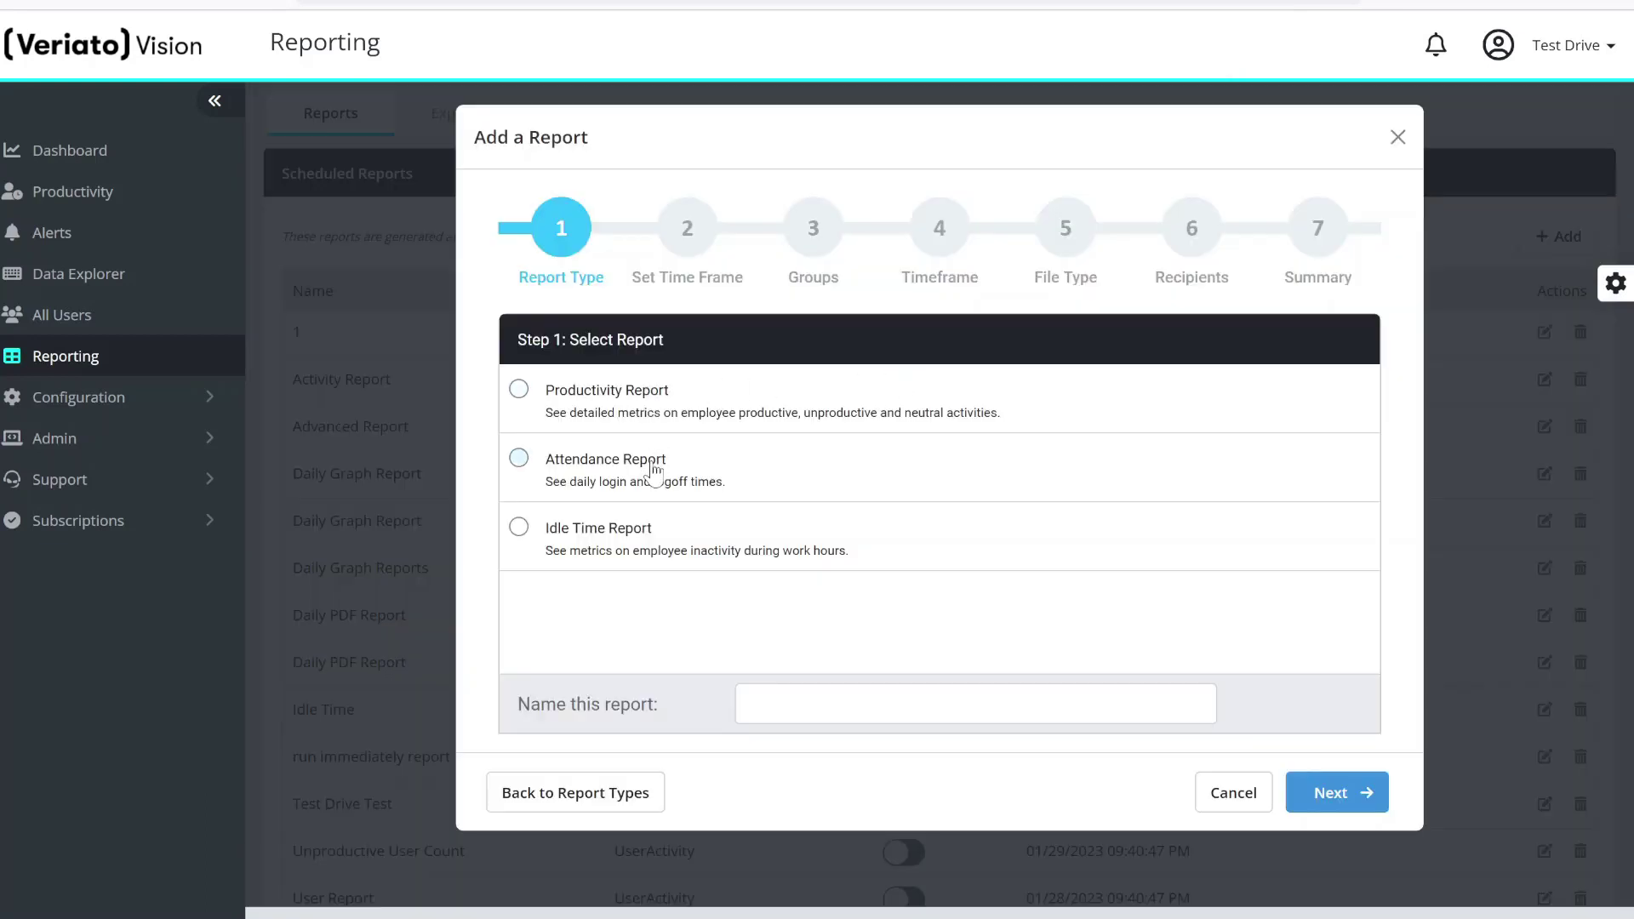
left_click(653, 410)
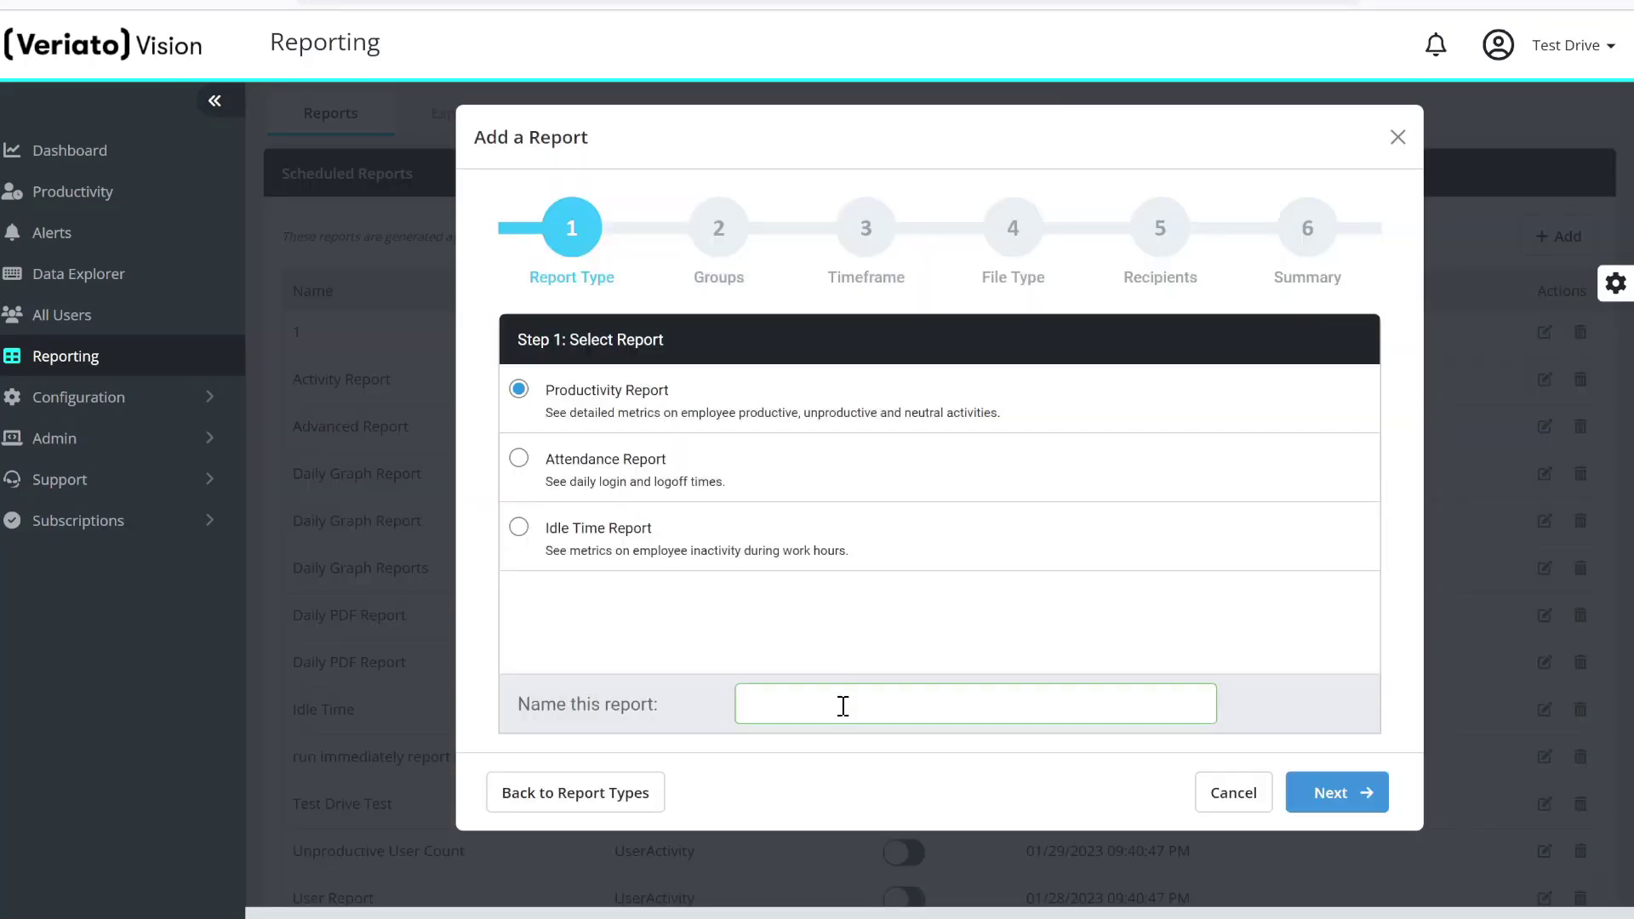
left_click(865, 711)
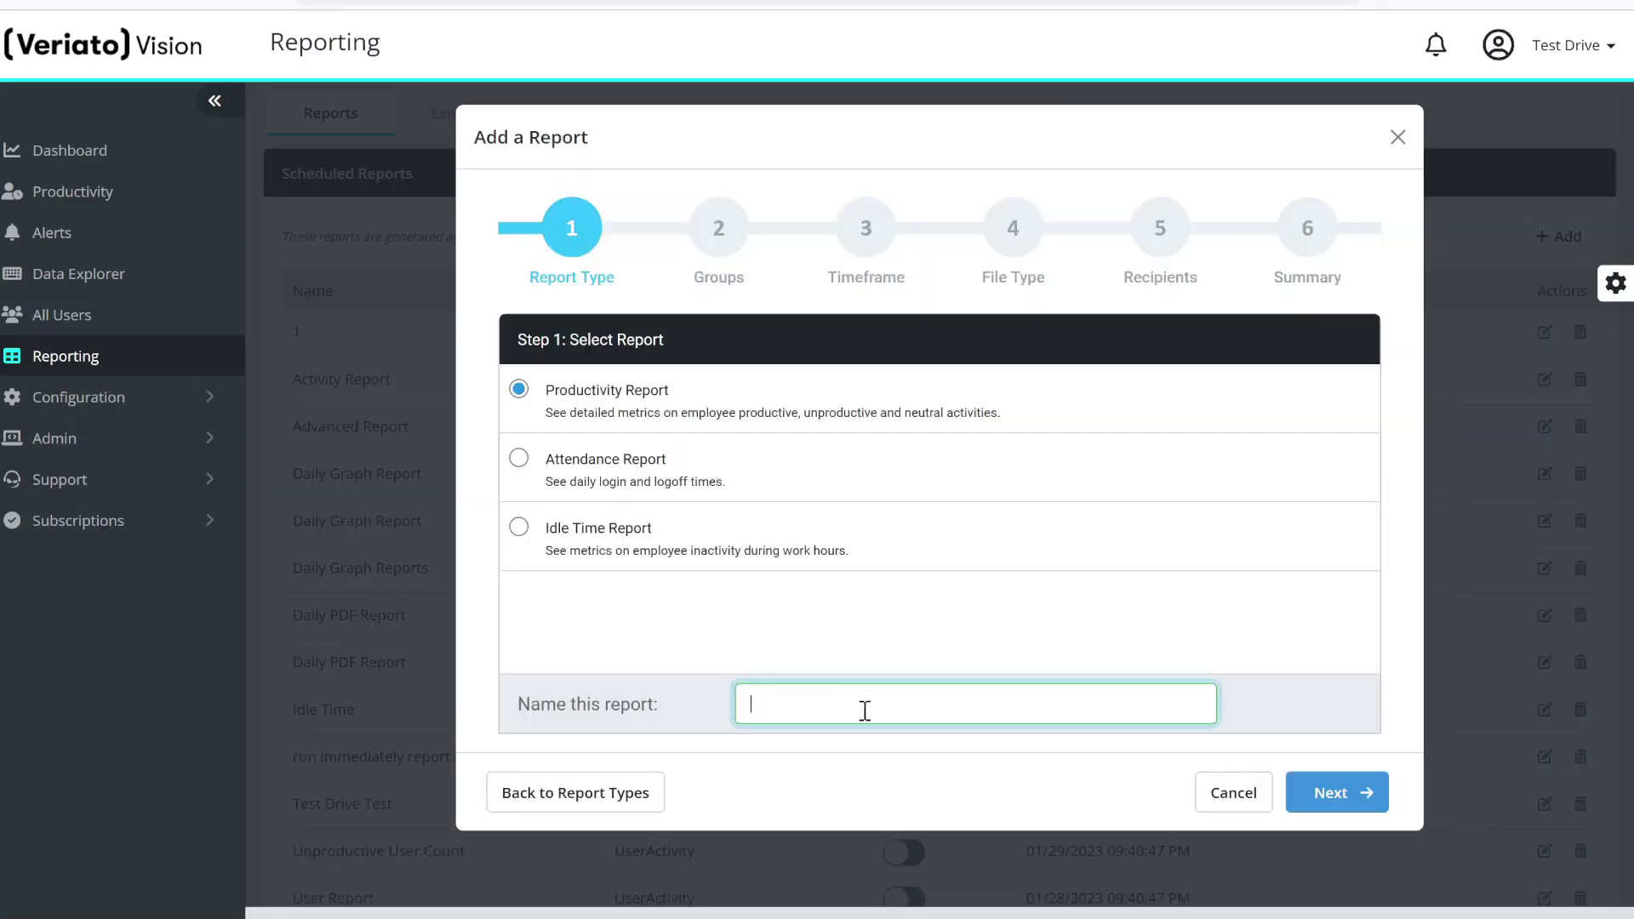
left_click(1300, 792)
- Include the Sales Team group, set the frequency to Weekly, and choose Excel output
scroll(730, 565, "down", 4)
scroll(550, 553, "down", 1)
left_click(549, 549)
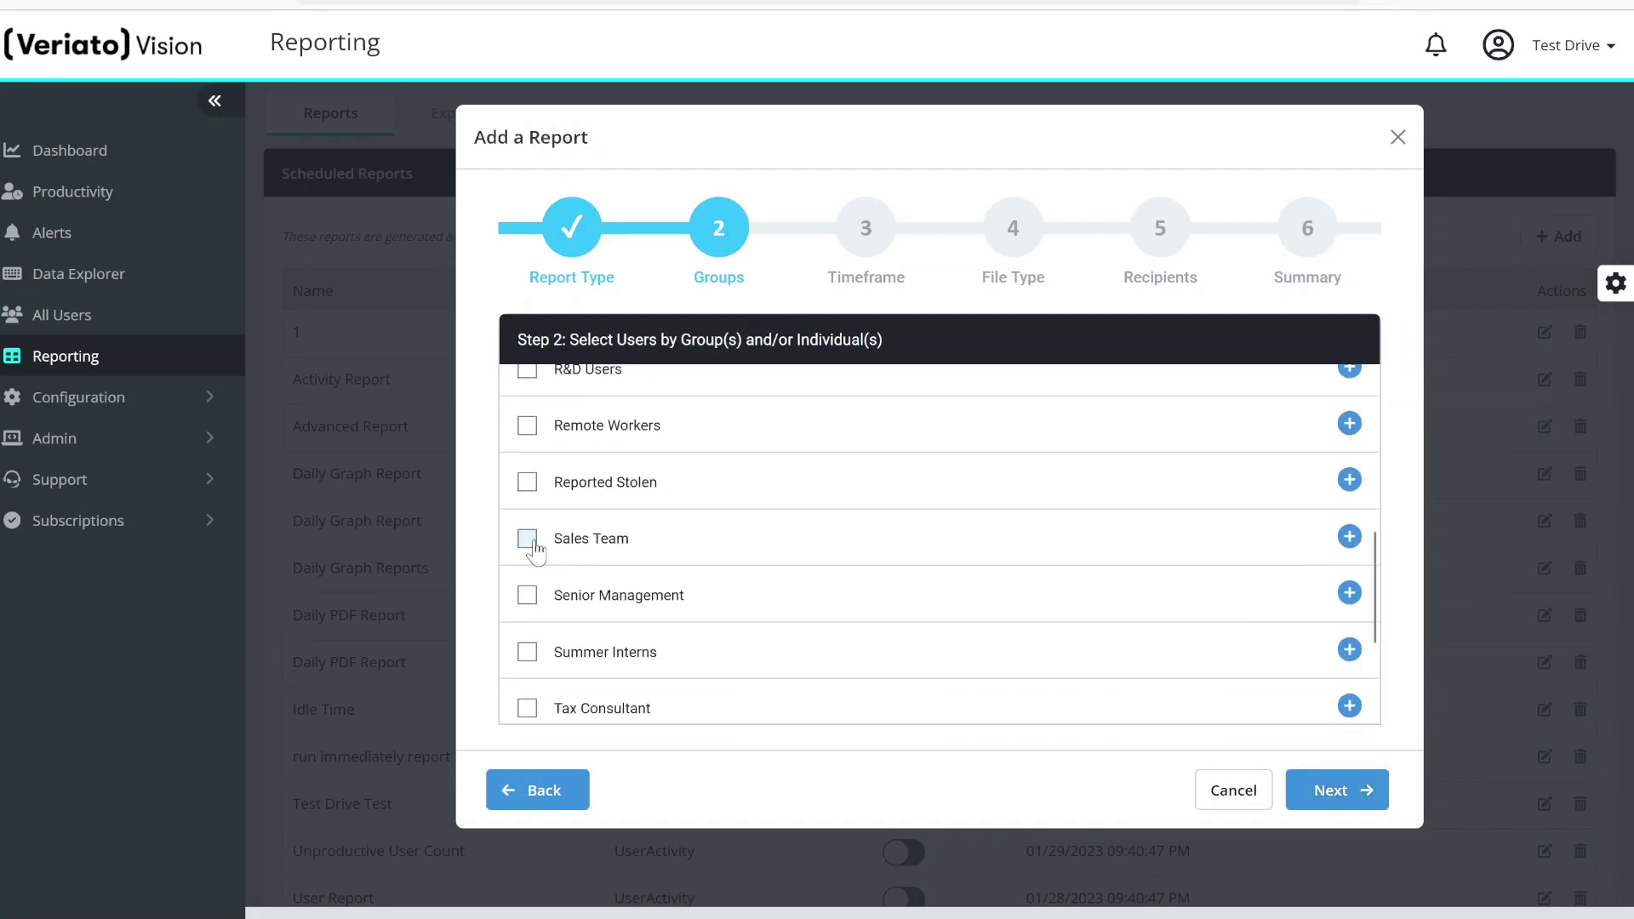
left_click(1341, 794)
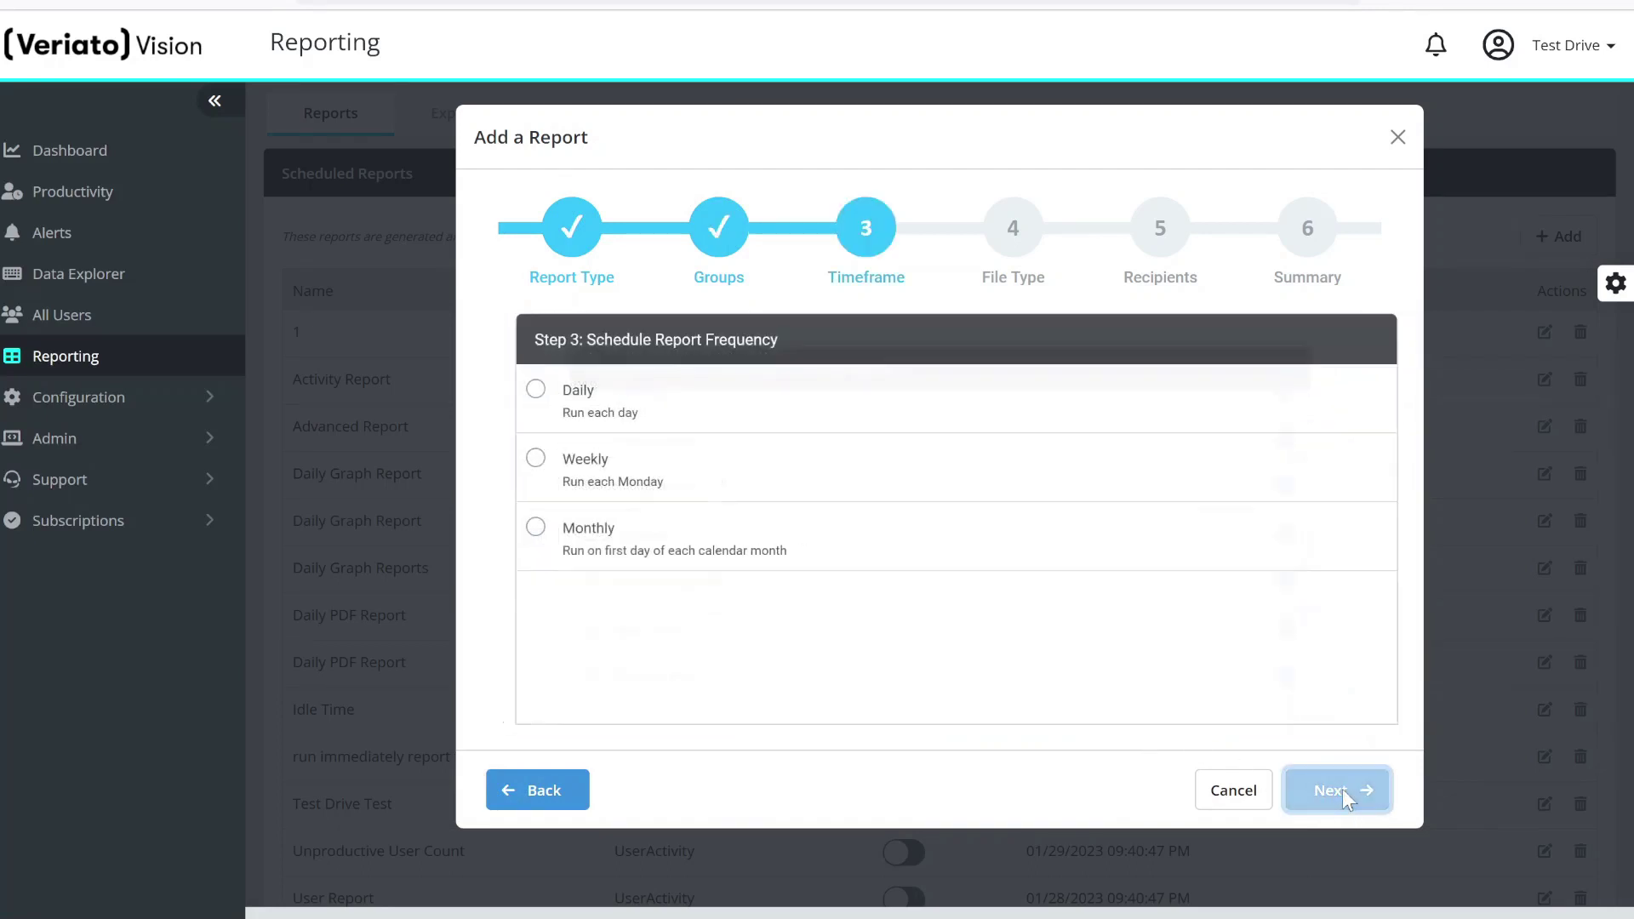
left_click(606, 485)
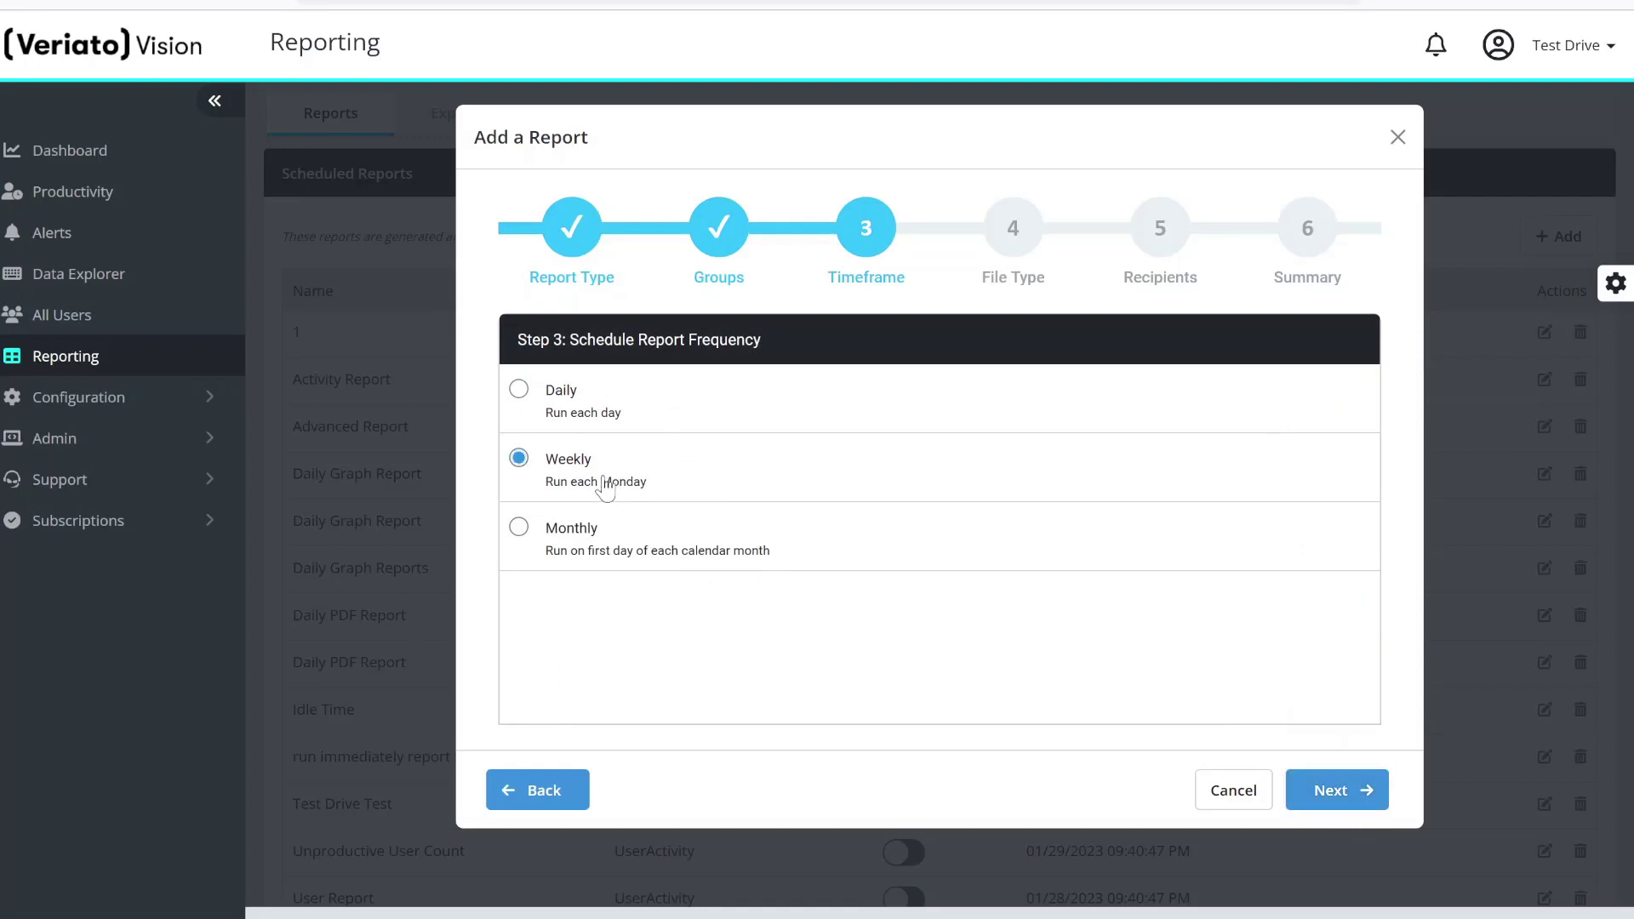
left_click(1335, 789)
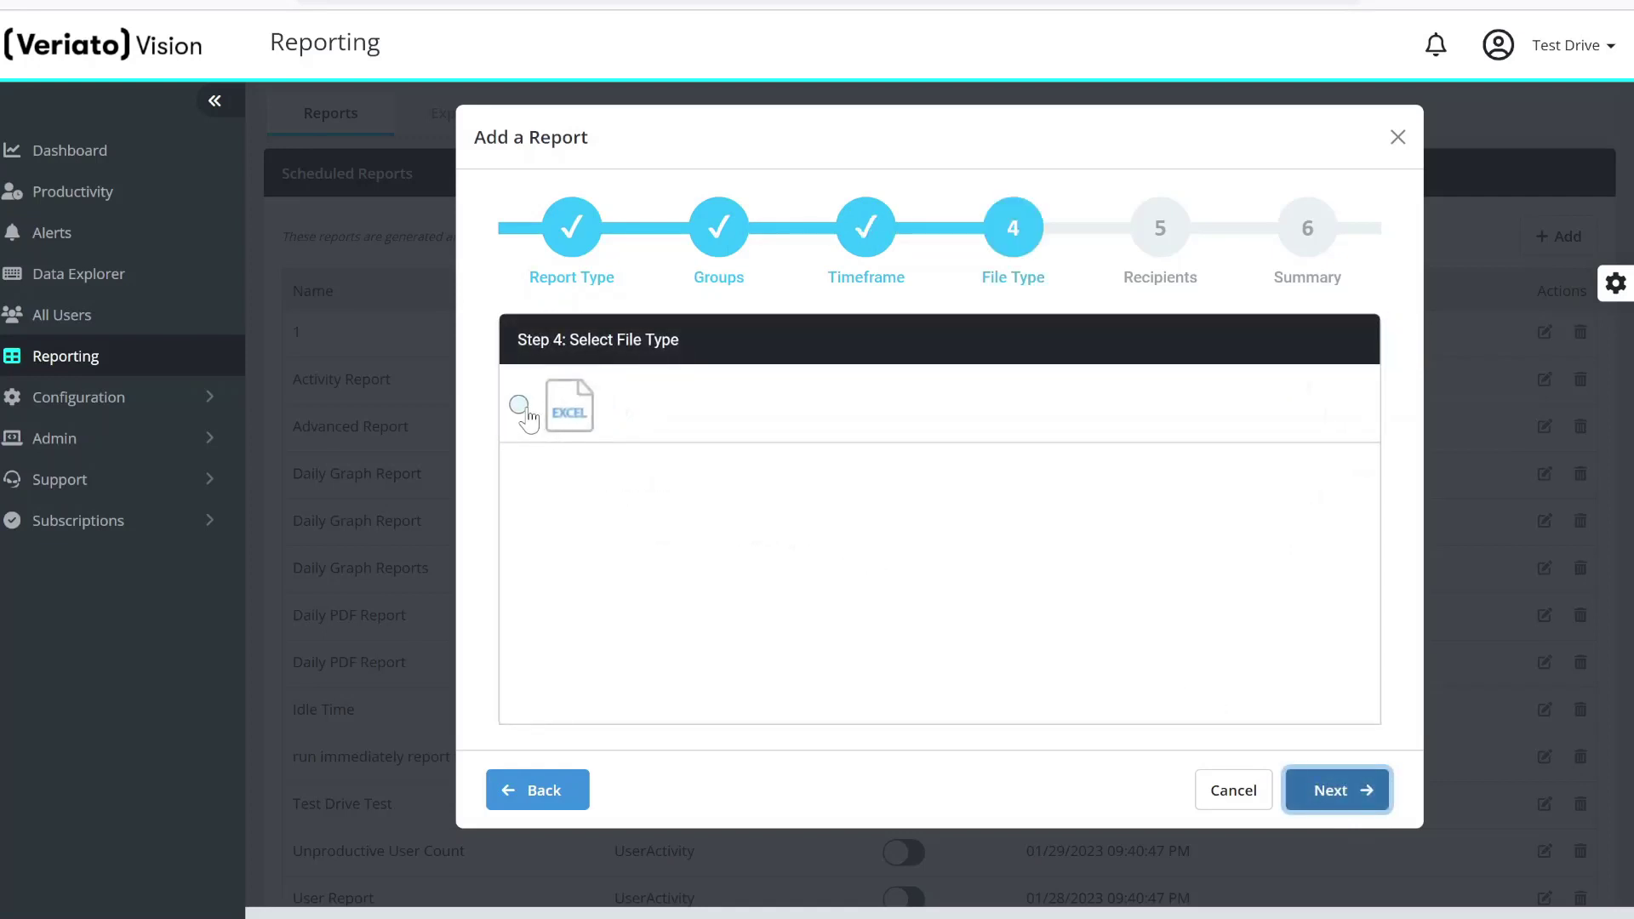
left_click(519, 405)
- Add a recipient e-mail address to the report
left_click(1315, 790)
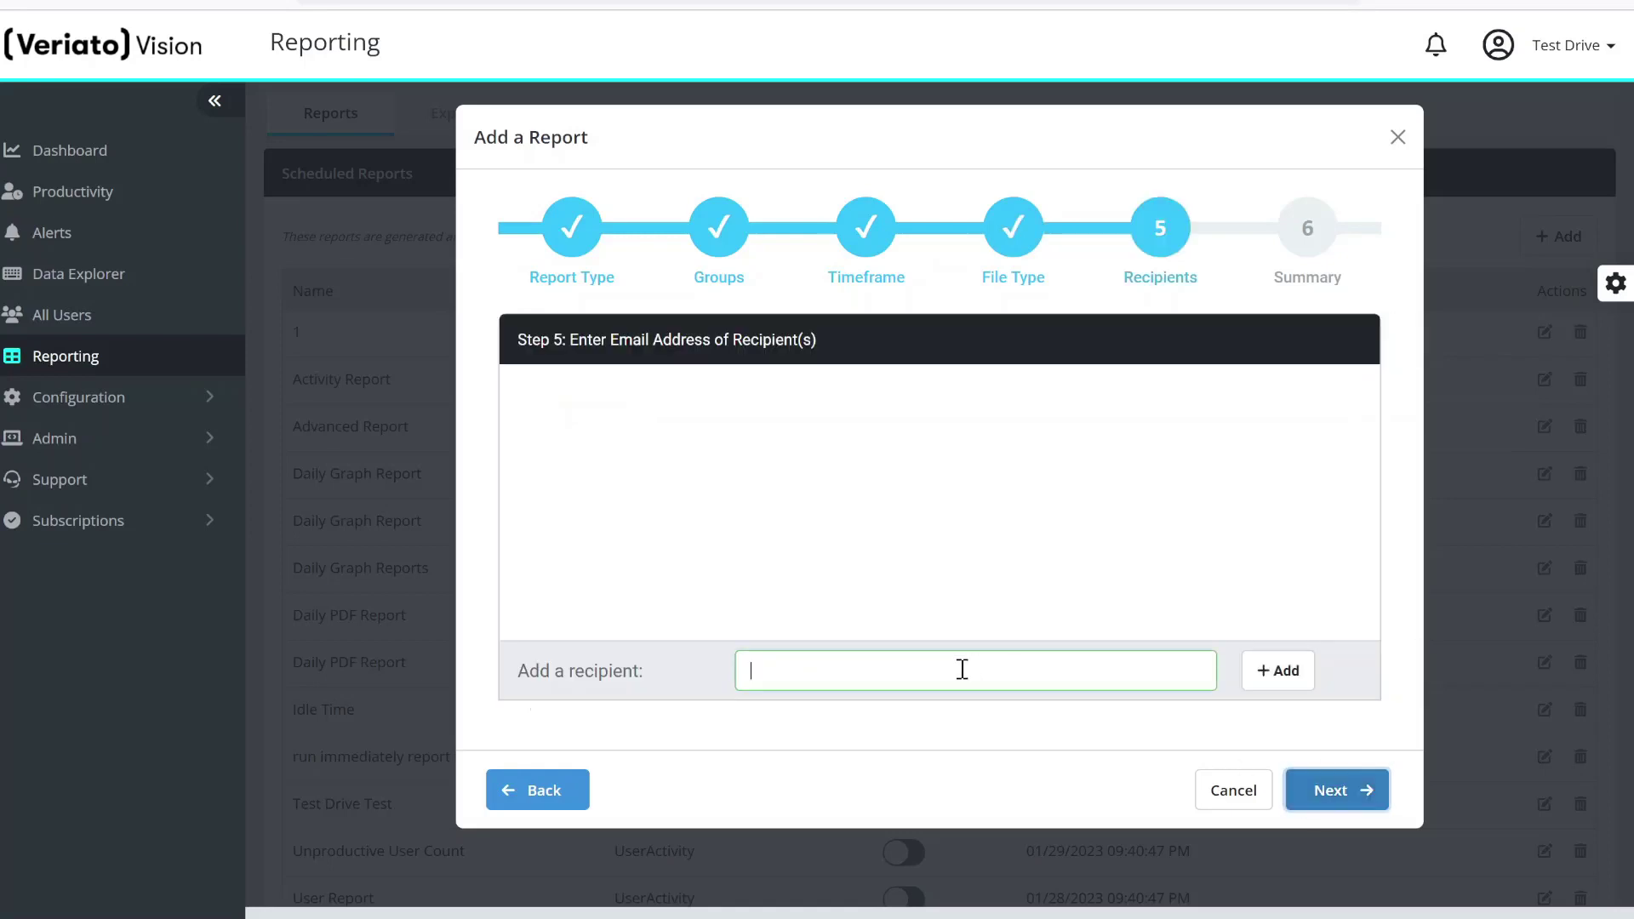
left_click(964, 671)
type("test@test.com")
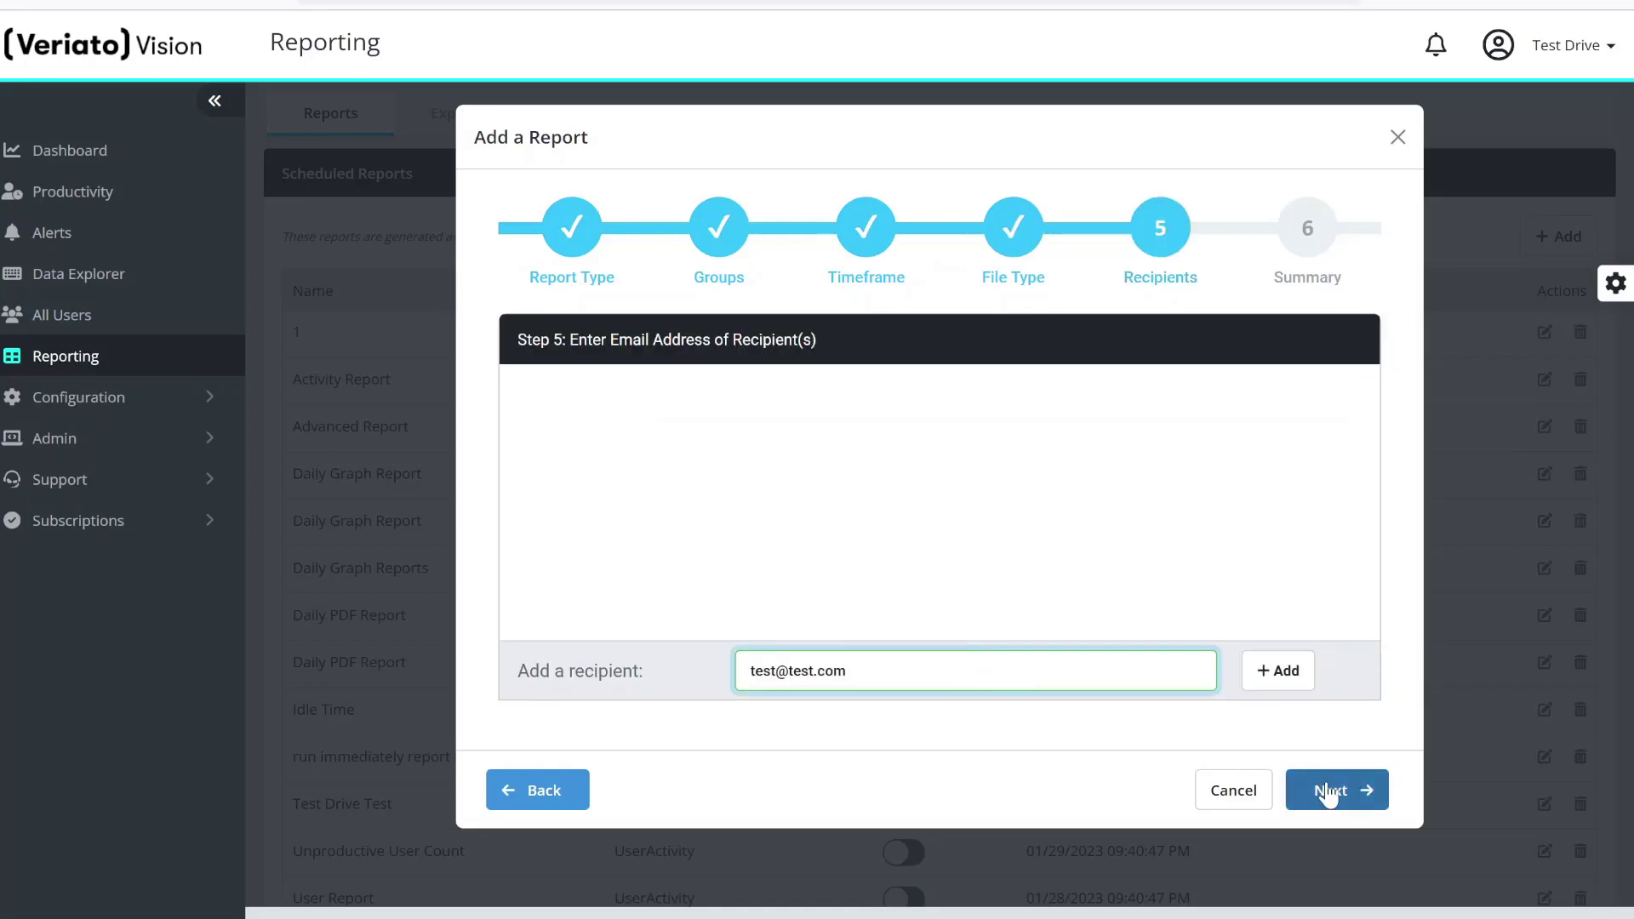
left_click(1330, 793)
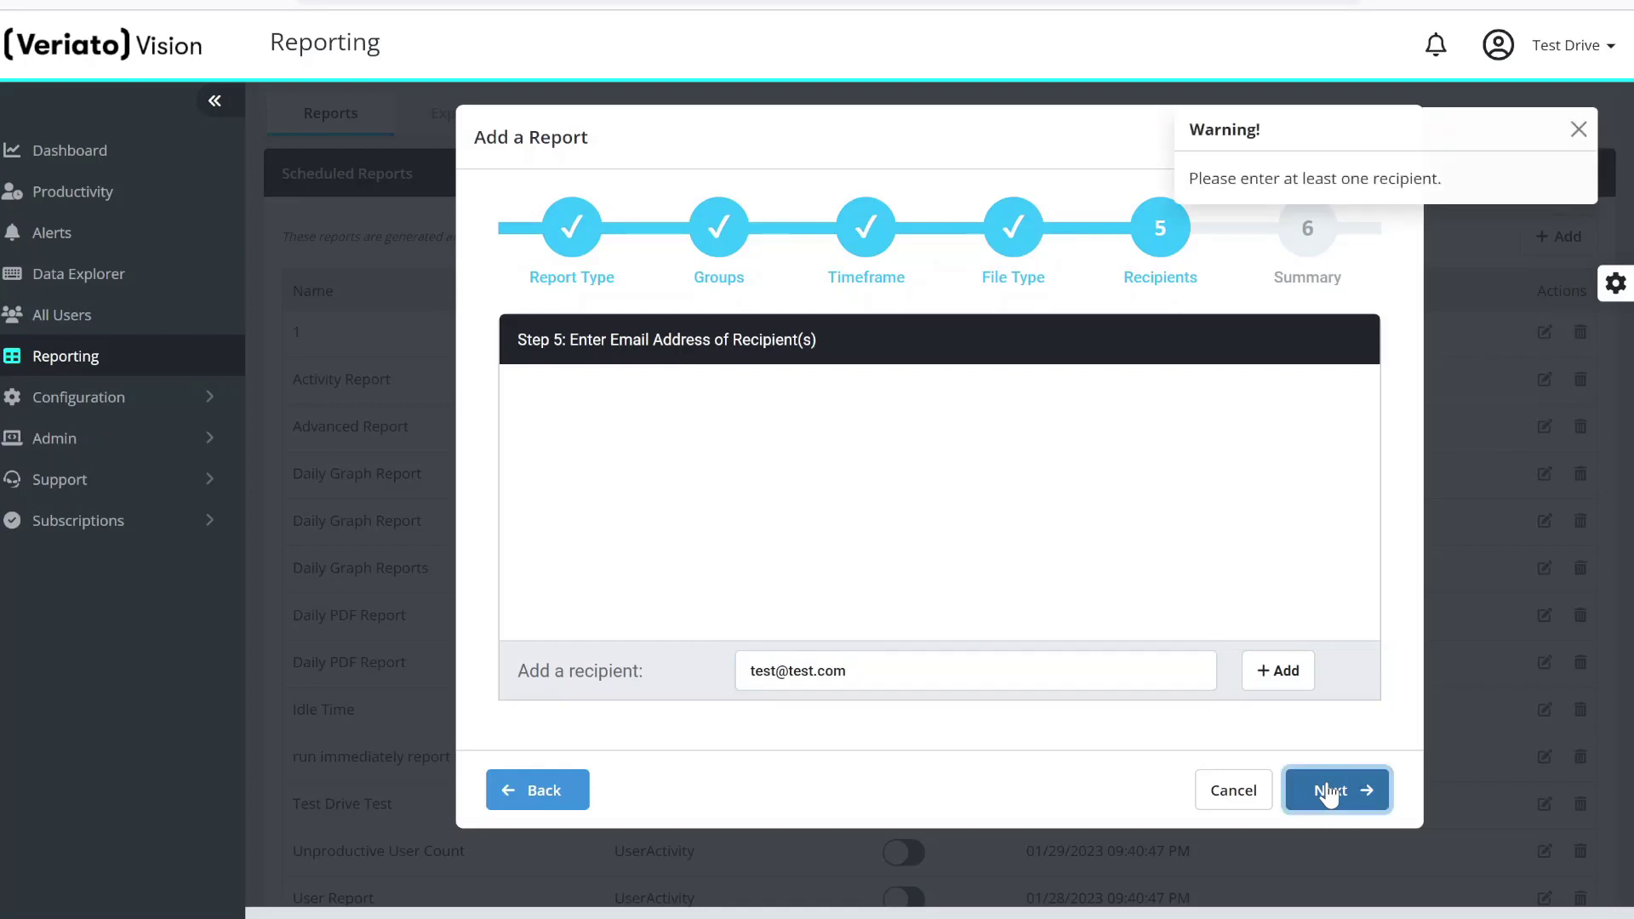
left_click(1277, 672)
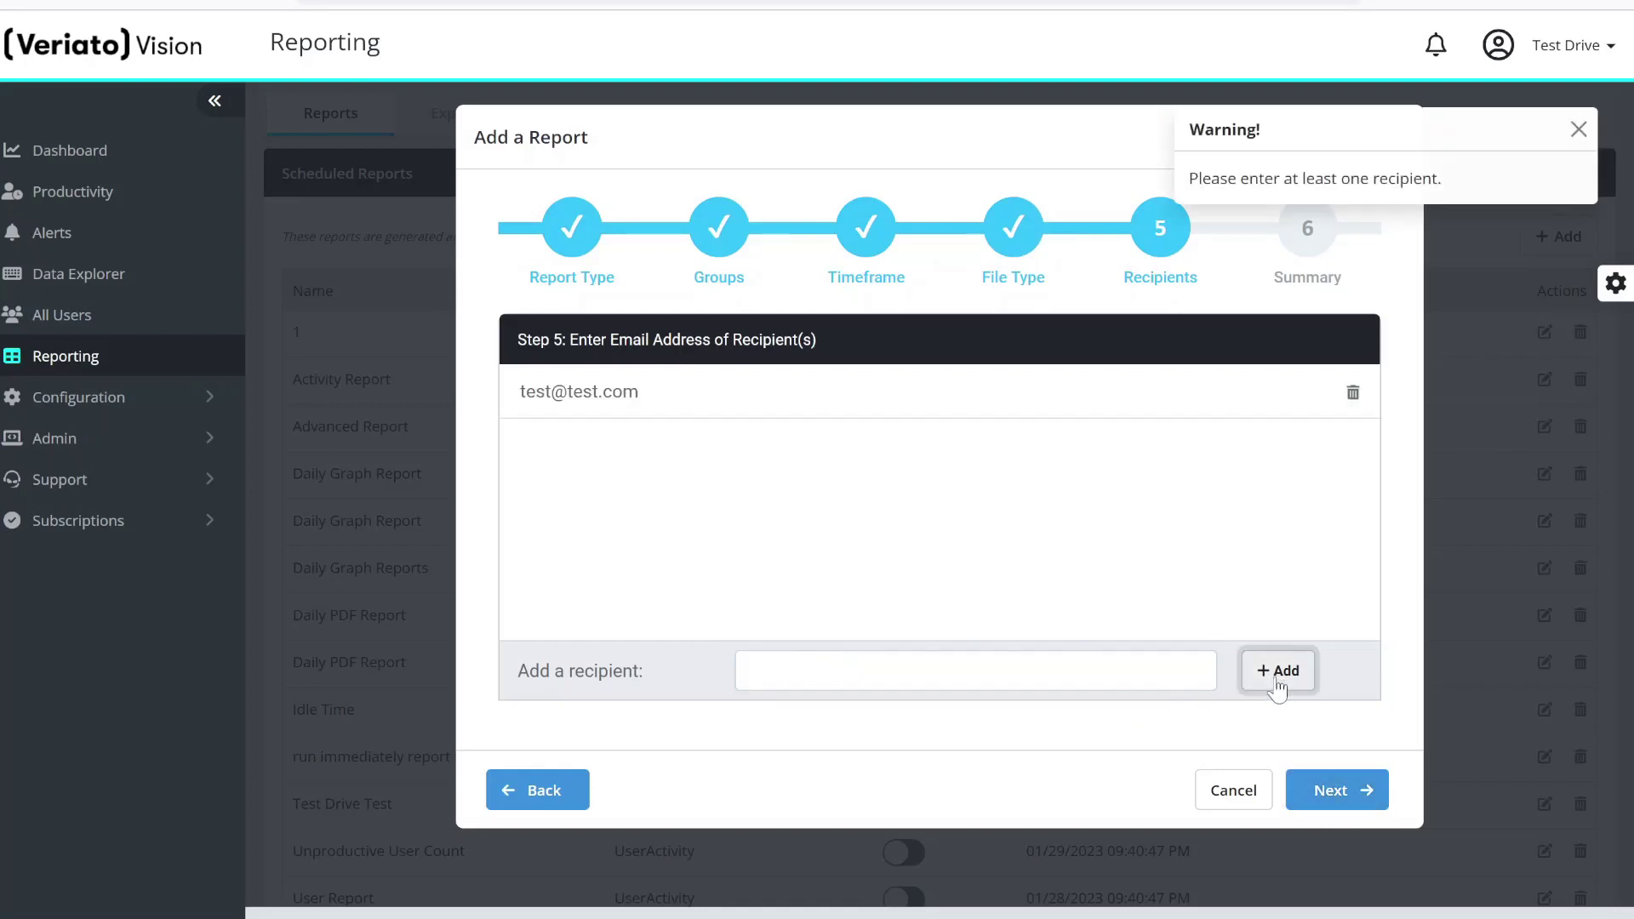
- Review the report summary and create the scheduled report
left_click(1328, 782)
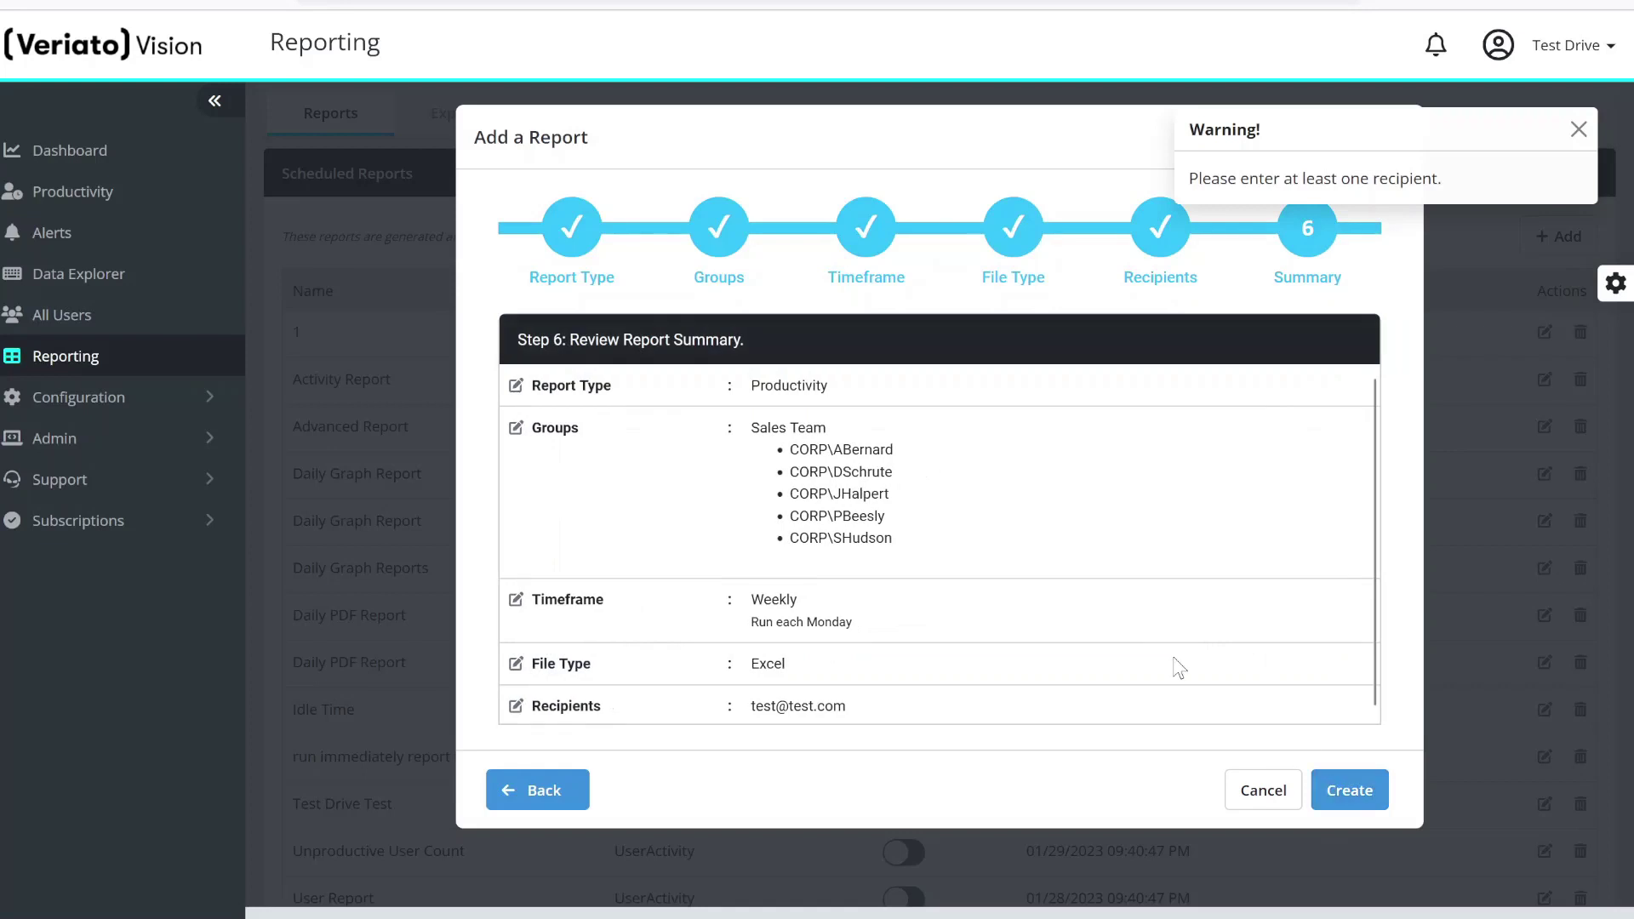
scroll(1042, 493, "down", 1)
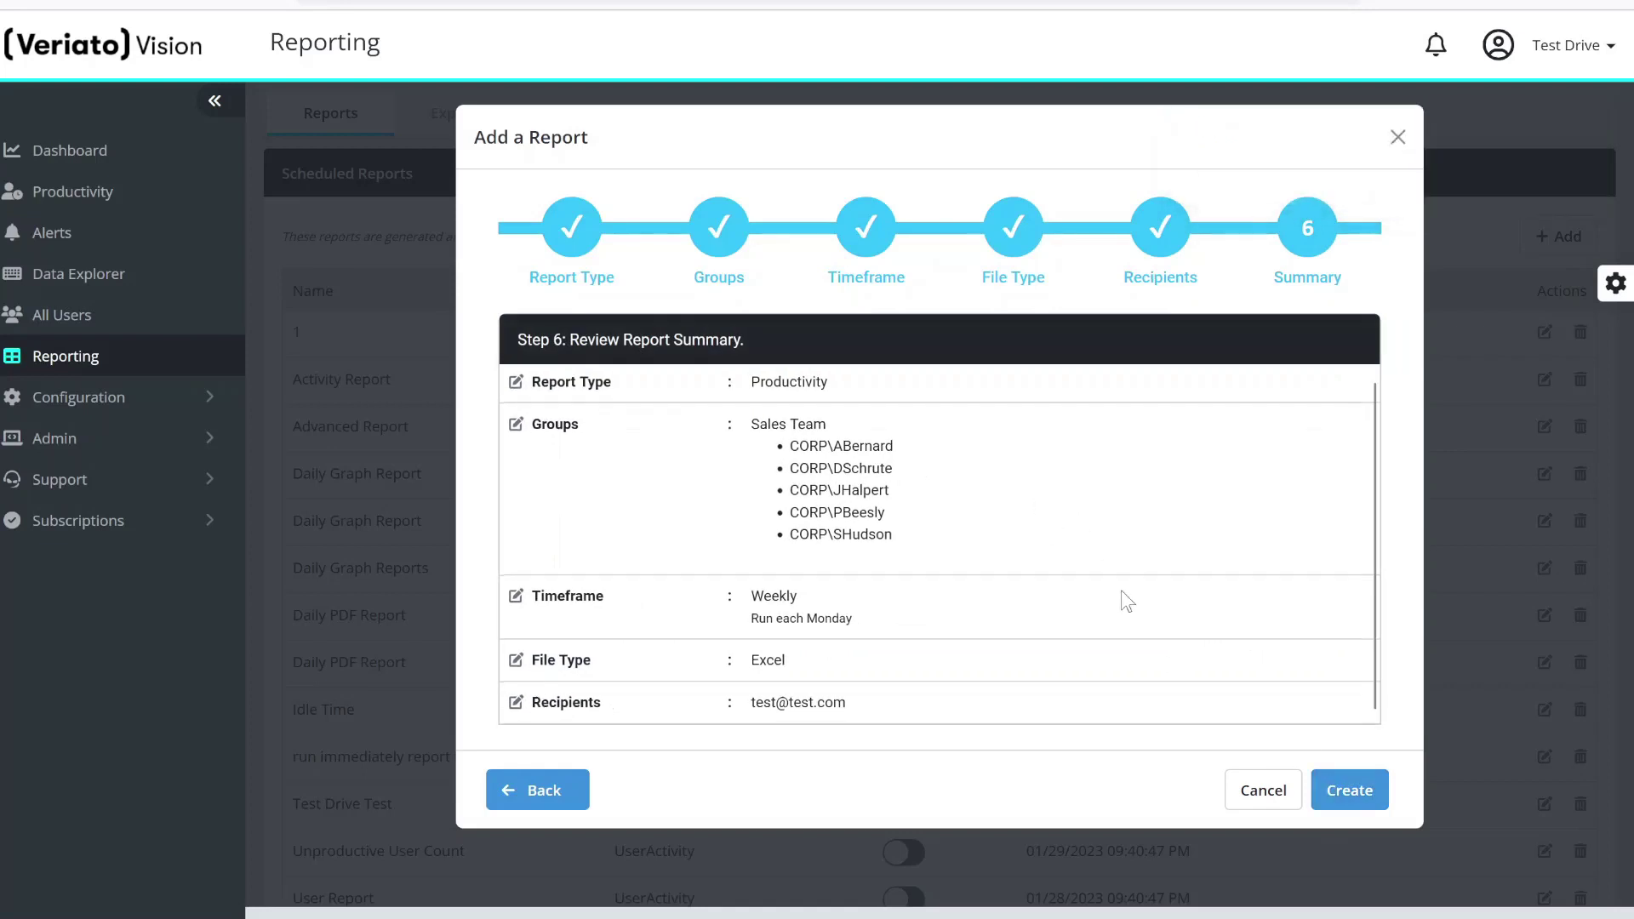
left_click(1343, 778)
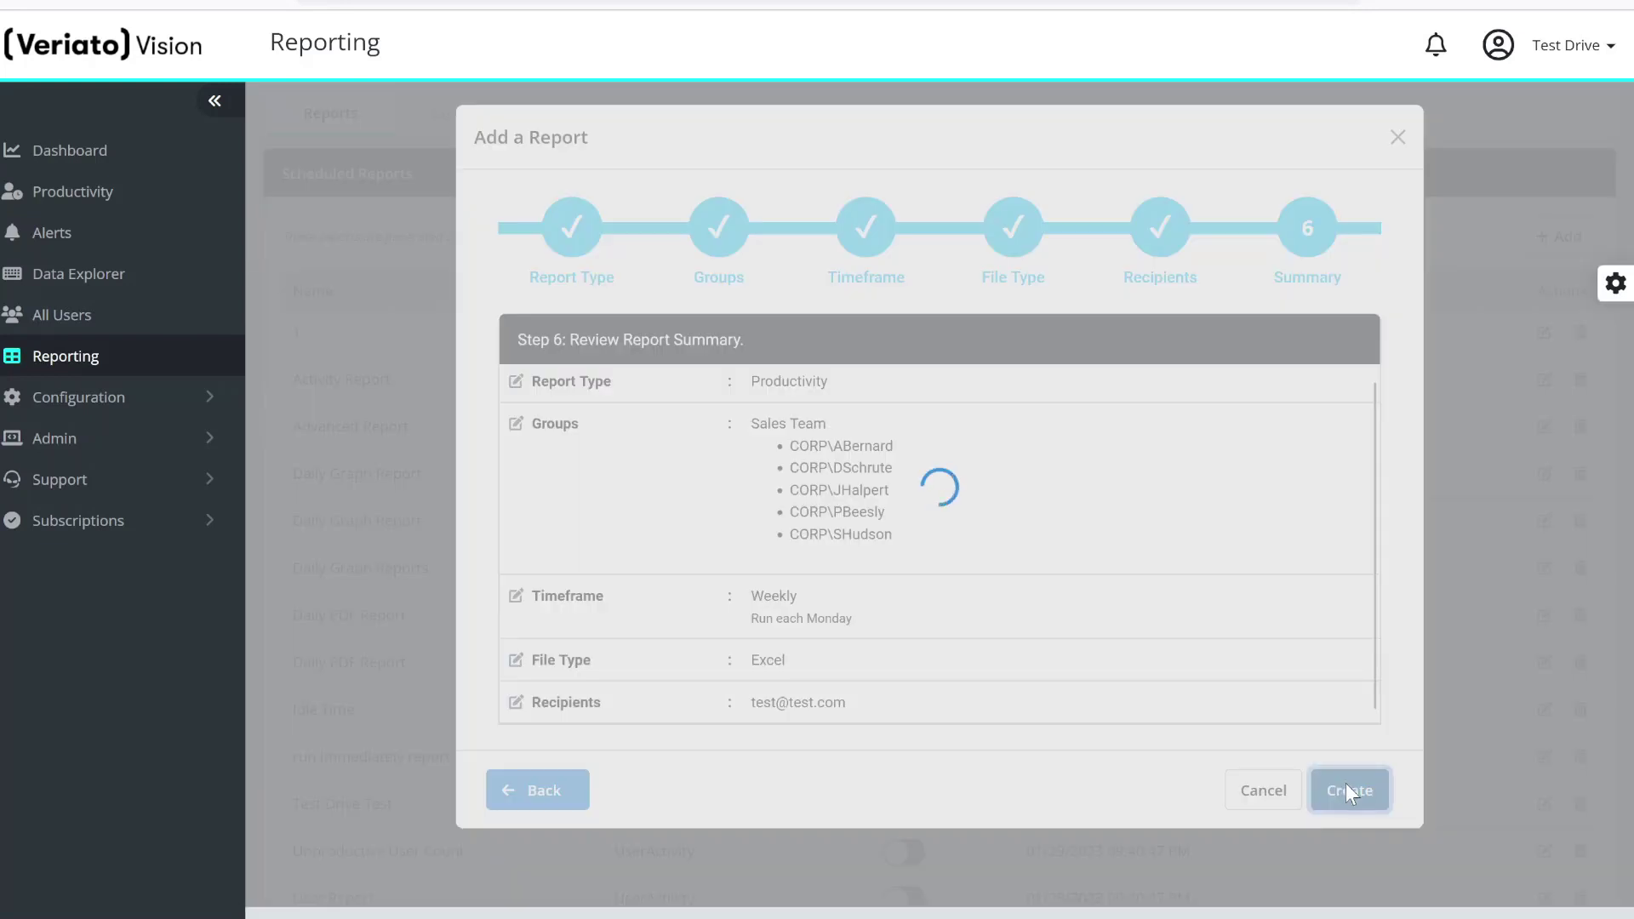